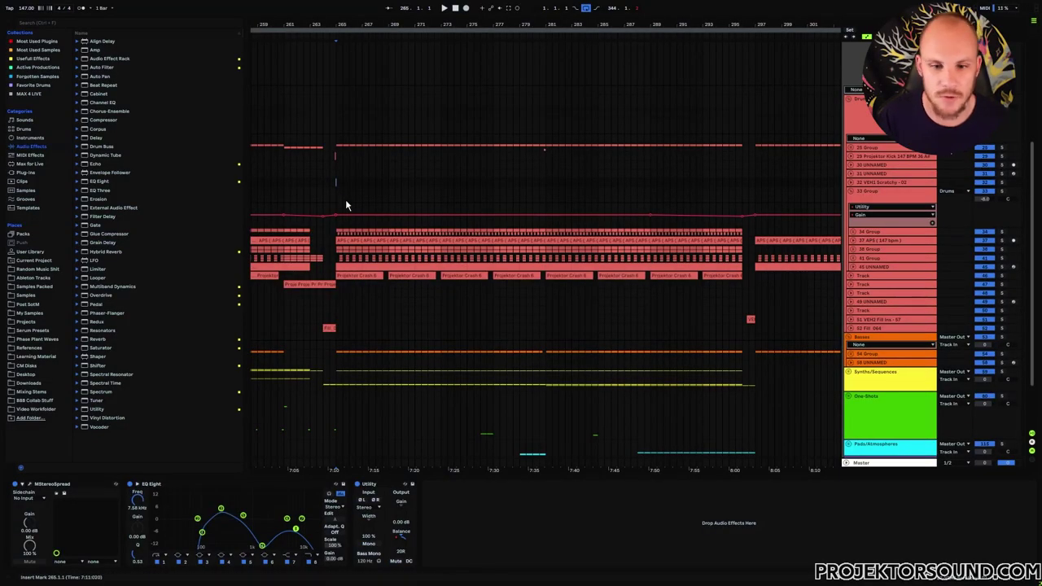
Step: Zoom the arrangement to bars 262–288 and play the drum section from bar 263
drag(344, 21, 344, 49)
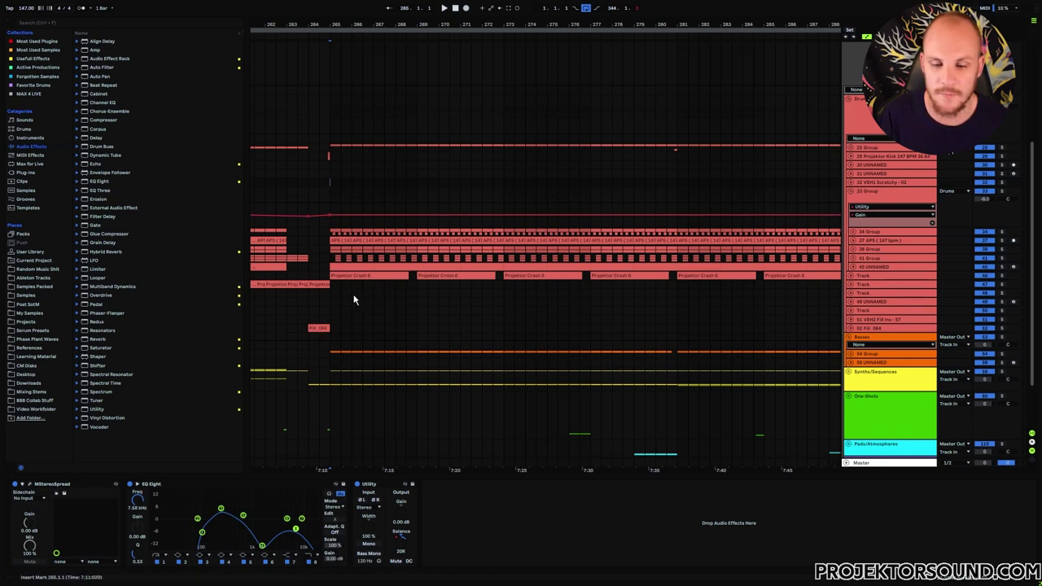
click(287, 344)
key(space)
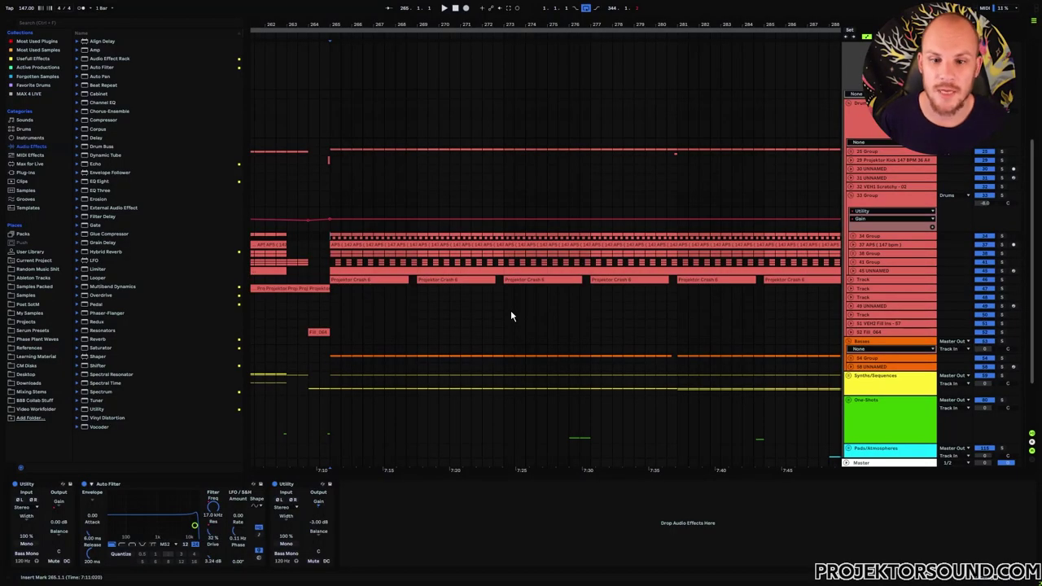
Step: Unfold 34 Group to reveal the Closed Hat 10 track and its effects
click(852, 236)
click(852, 269)
click(824, 272)
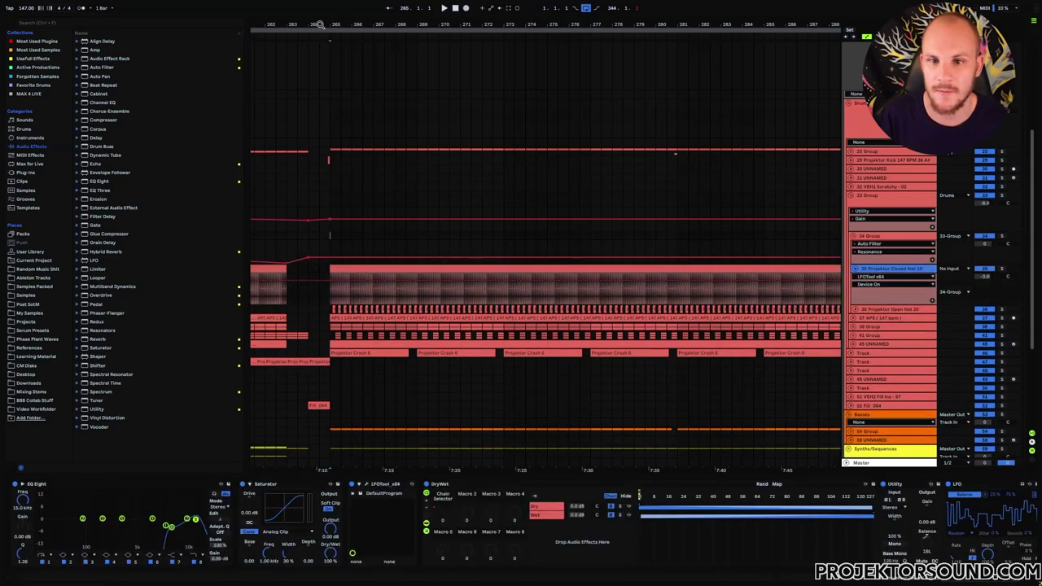
scroll(334, 23, up, 4)
scroll(359, 23, up, 4)
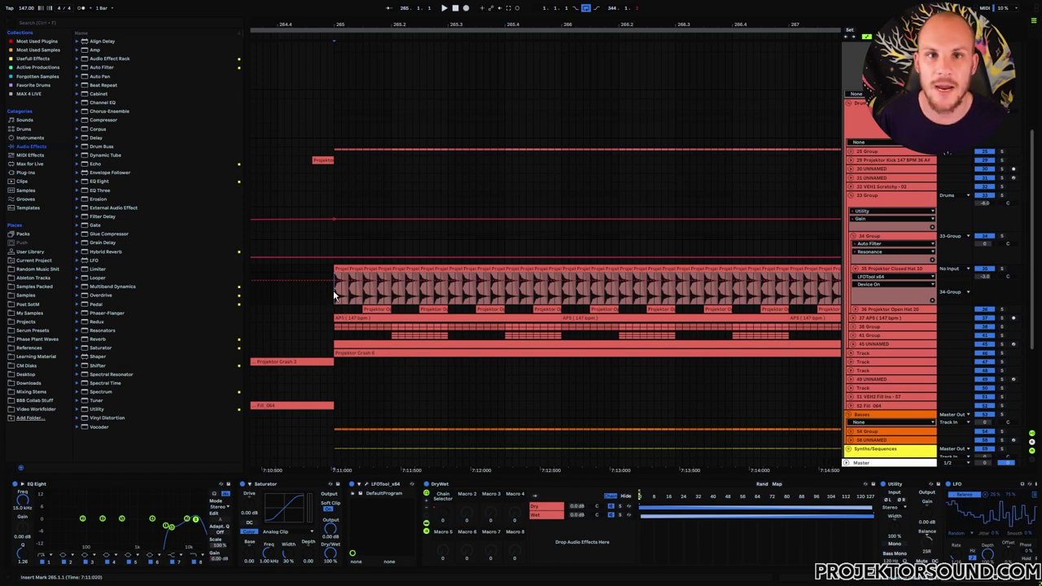
Step: Delete the opening of the closed hat clip and play back from bar 265
drag(345, 299, 392, 300)
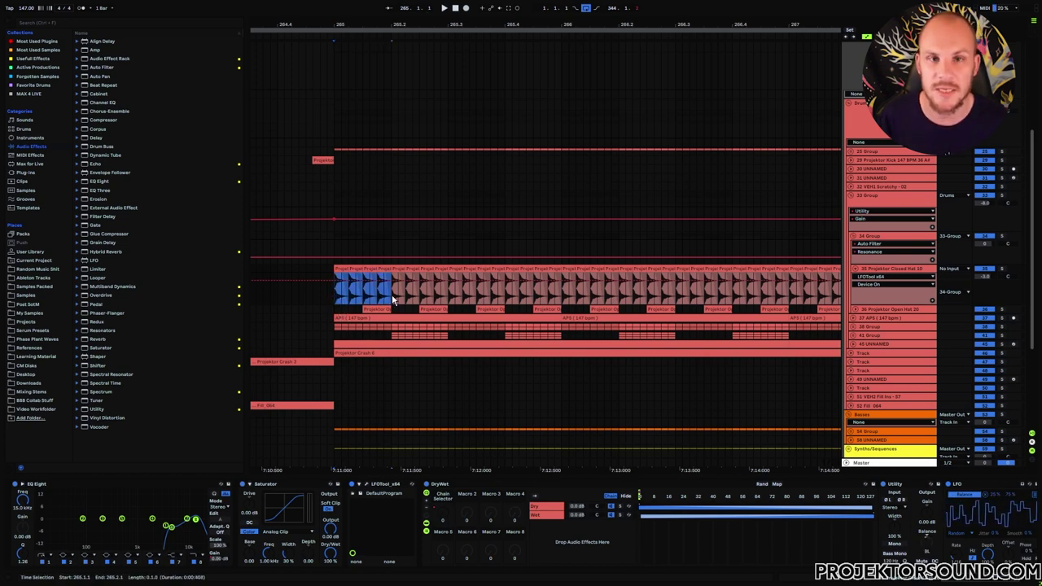
key(Delete)
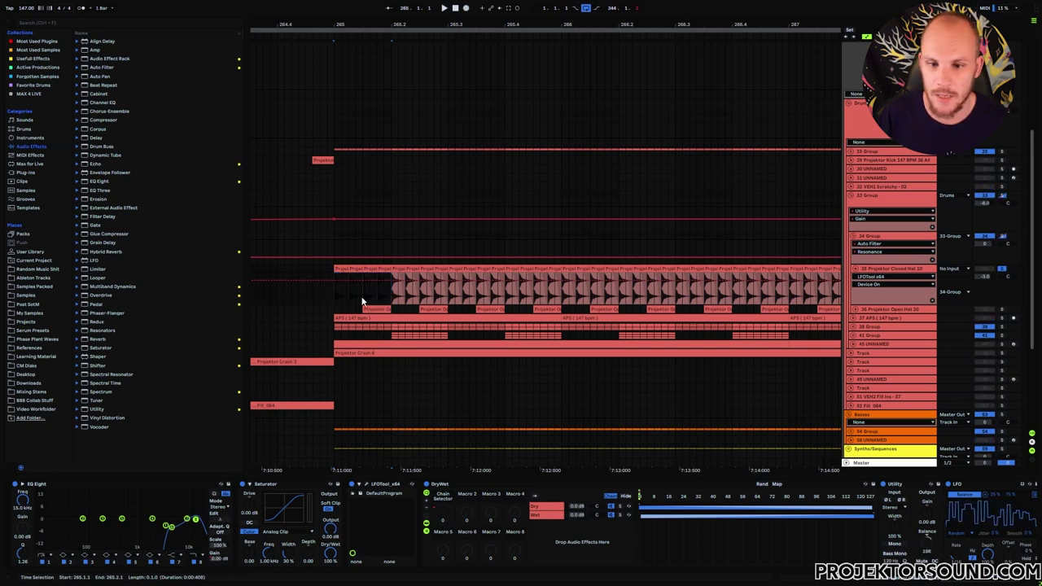
click(338, 299)
key(space)
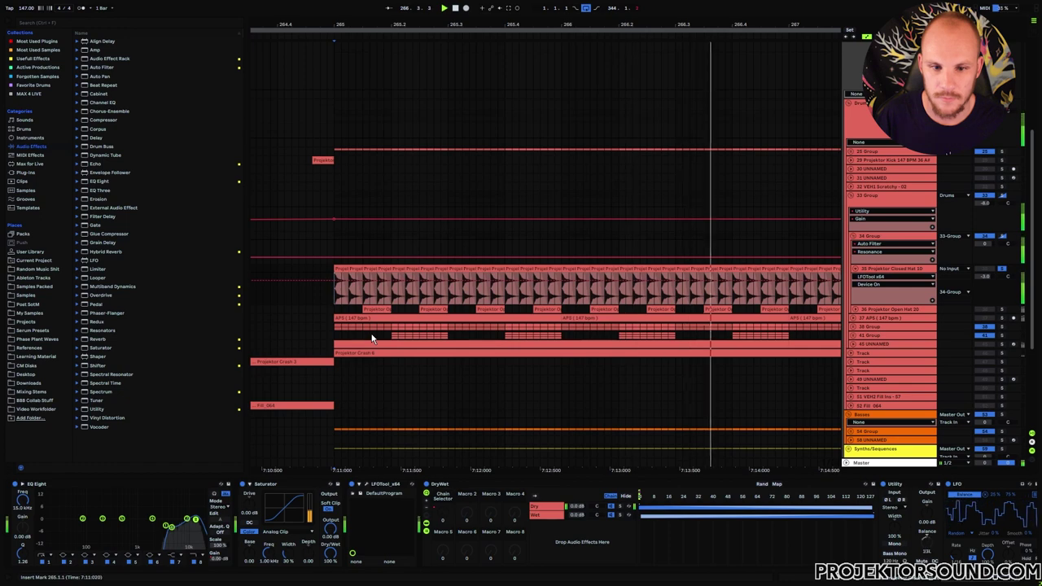
click(371, 338)
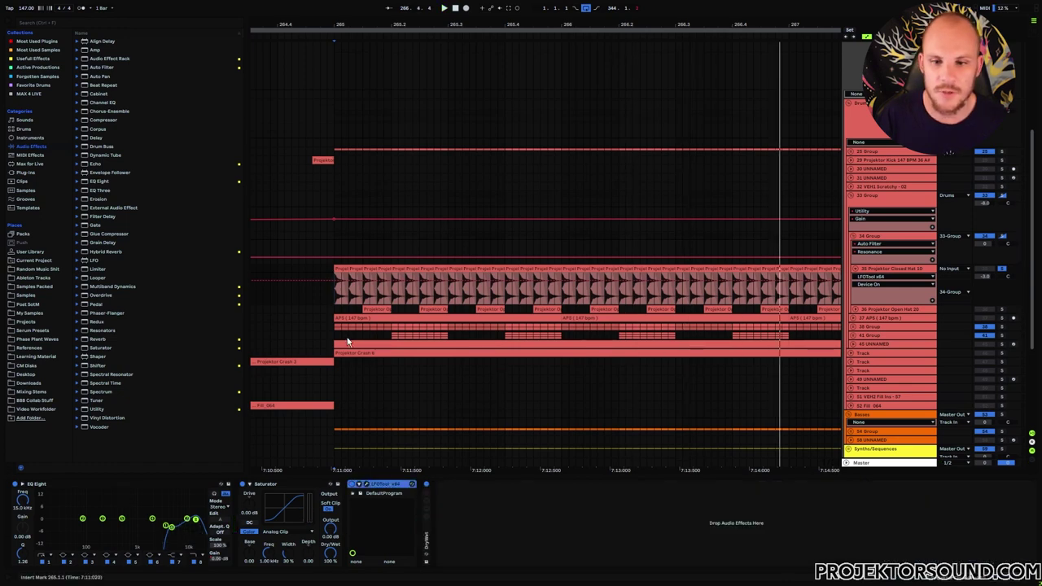
Step: Zoom in closely around bar 265, clear the time selection, and show My Samples
drag(337, 21, 342, 306)
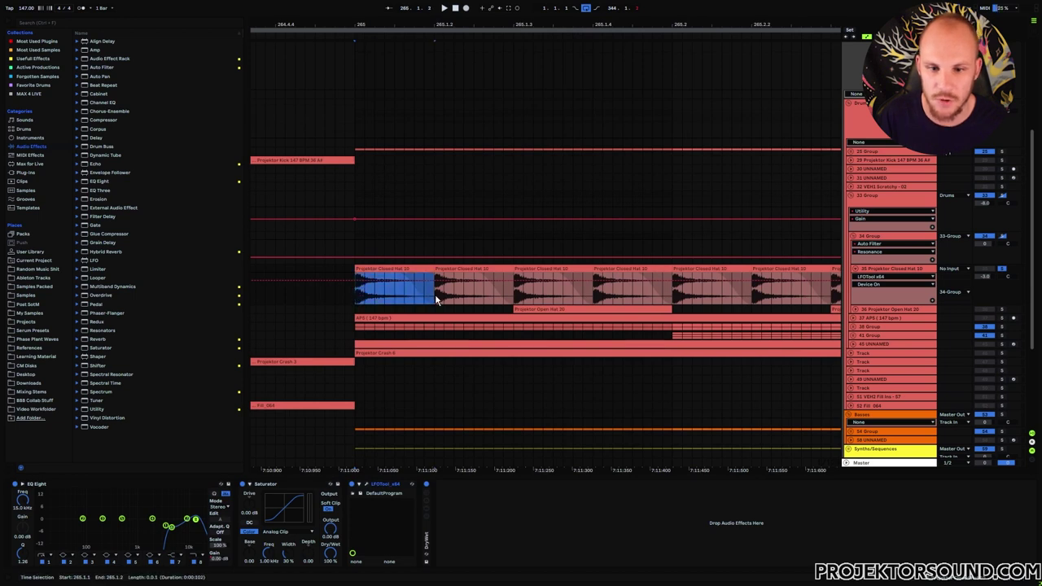
click(416, 345)
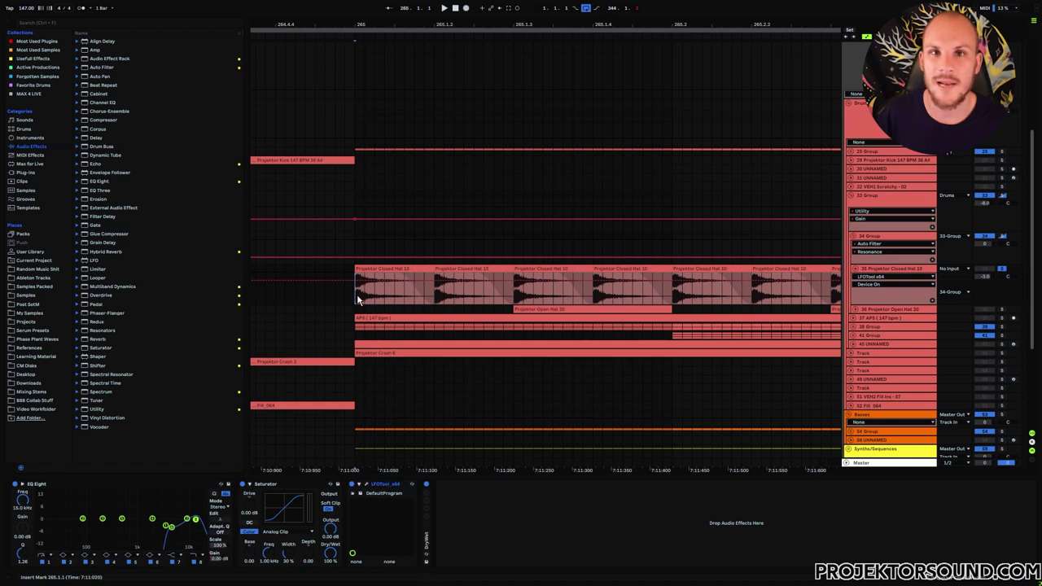
click(30, 313)
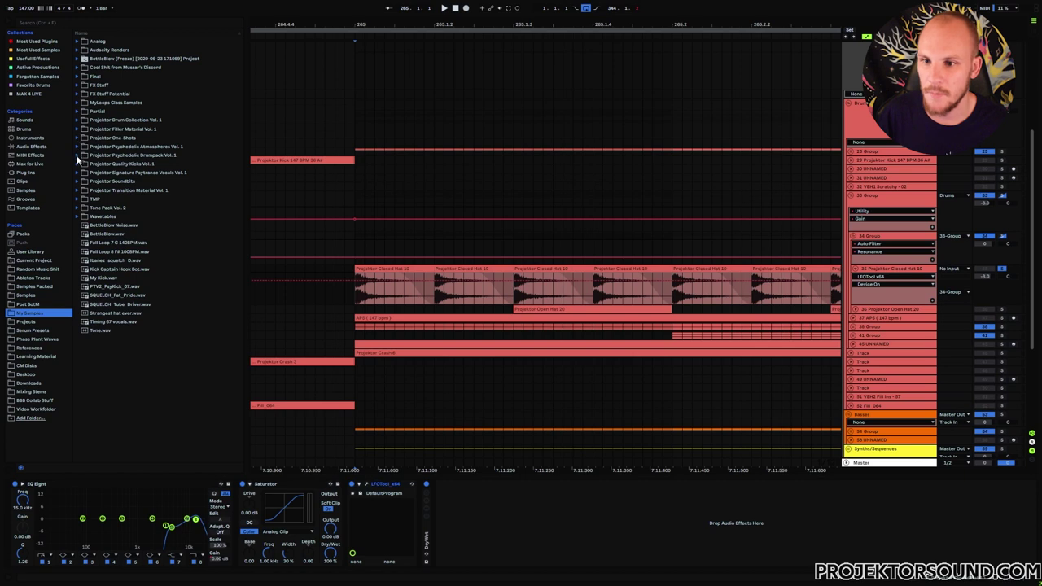
Step: Preview the Projektor drumpack's Closed Hi-Hats, starting from Closed Hat 1
click(77, 155)
click(82, 172)
click(148, 183)
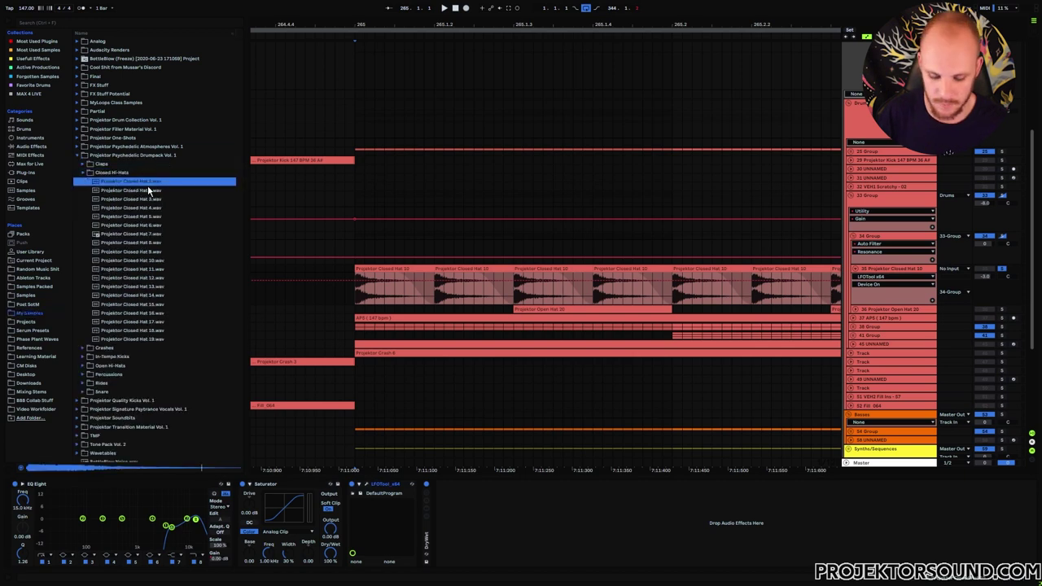
key(Down)
key(Down)
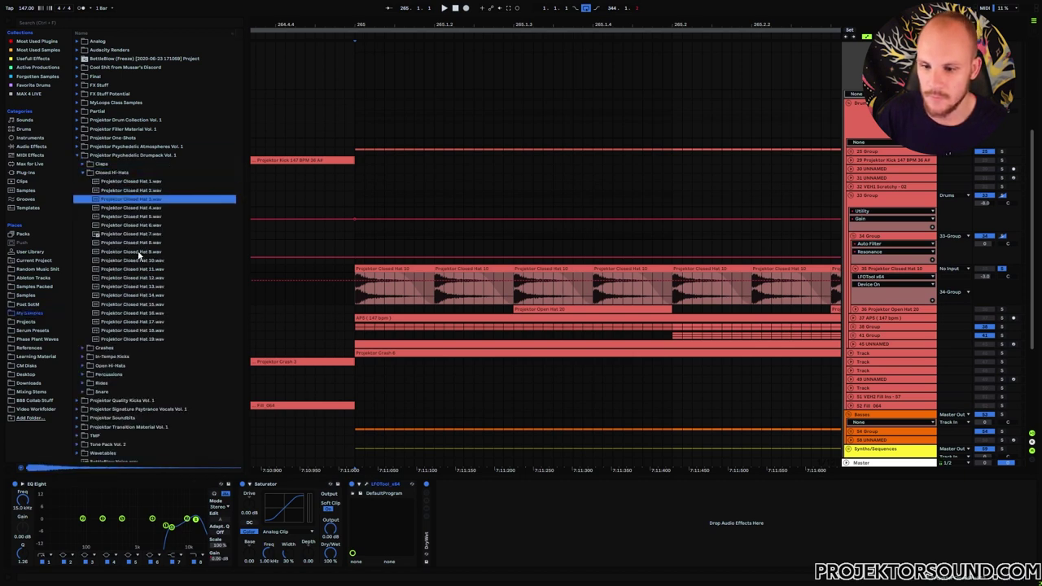
key(Down)
key(Down)
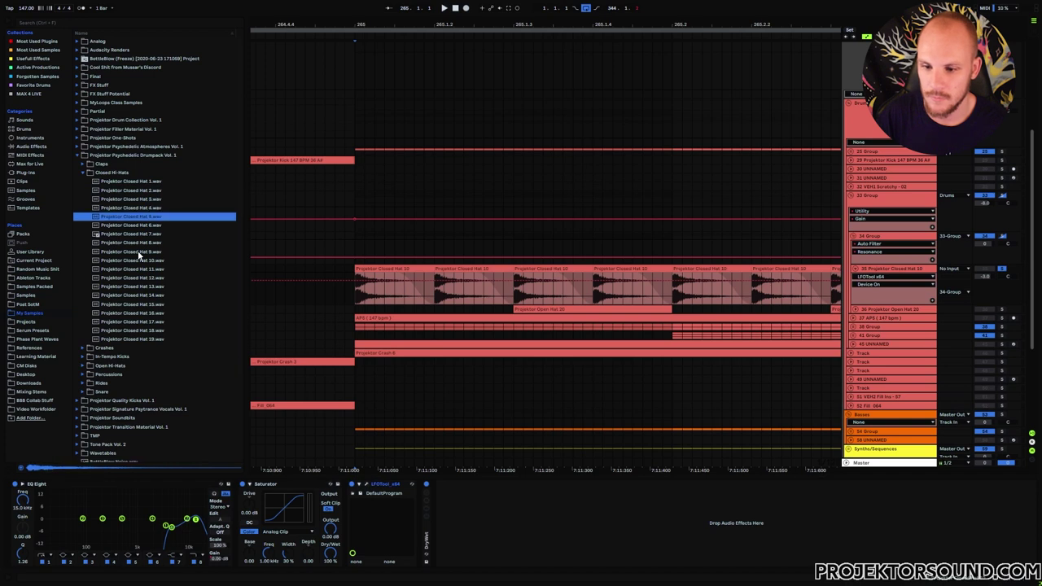
key(Down)
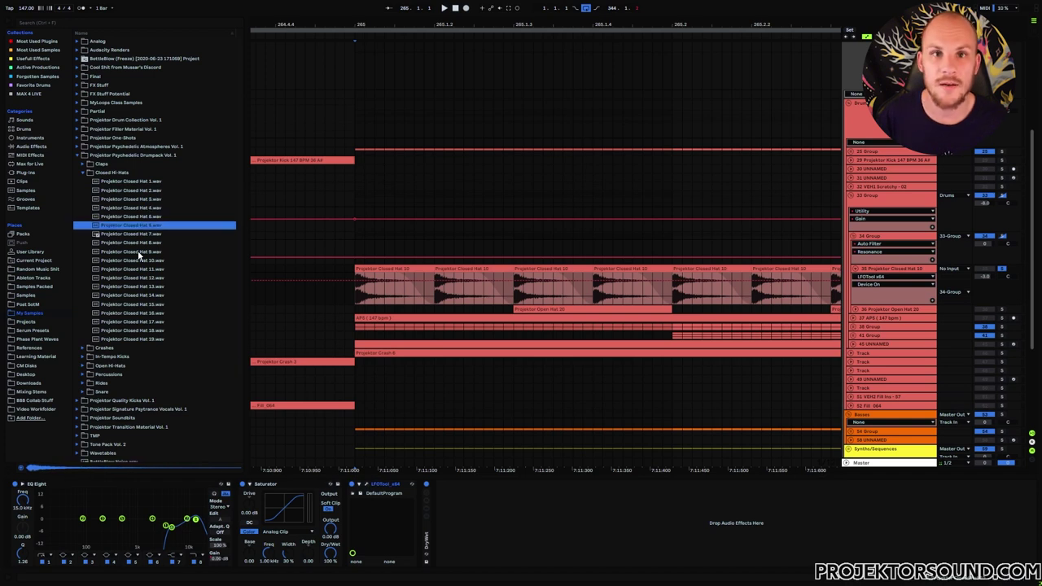
Step: Open the PSYTRANCE_INTELLIGENCE_2 pack's hi-hat folder in Samples Packed
click(35, 286)
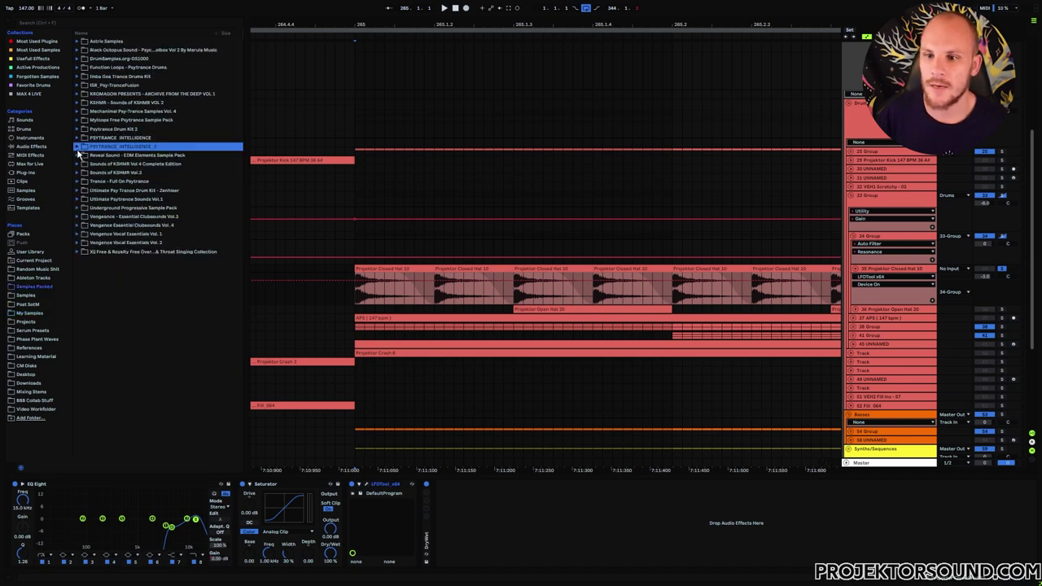
click(78, 149)
click(85, 181)
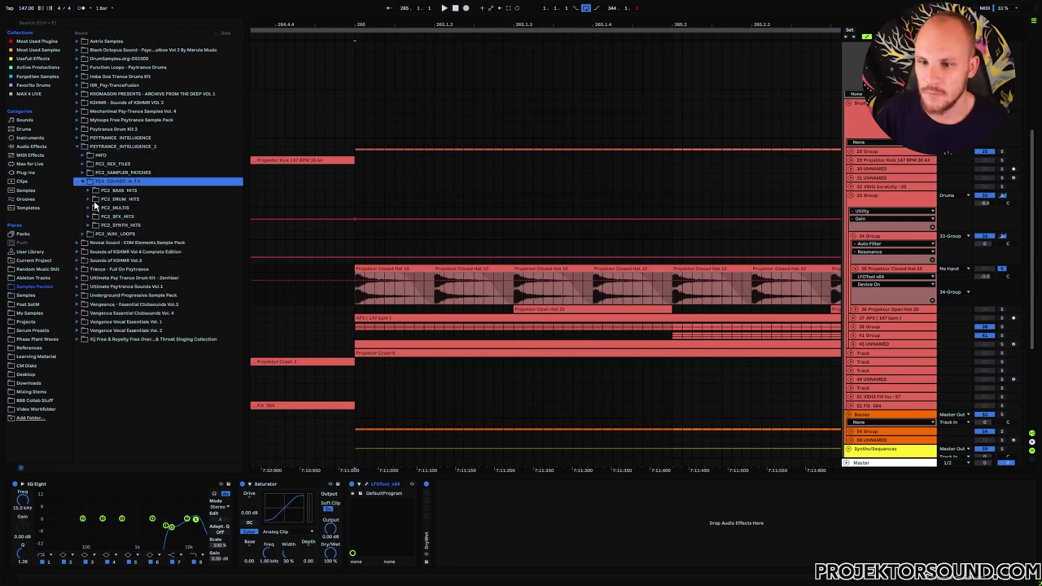
click(90, 200)
click(94, 223)
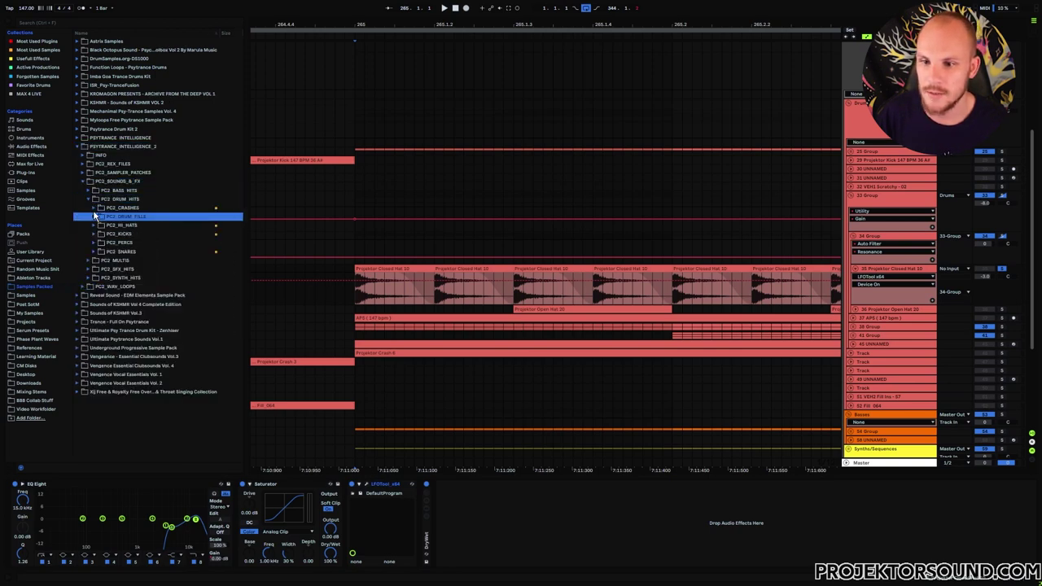
Step: Preview PC2_Closed_Hat_3 through PC2_Closed_Hat_6, then collapse the hi-hat folders
click(122, 252)
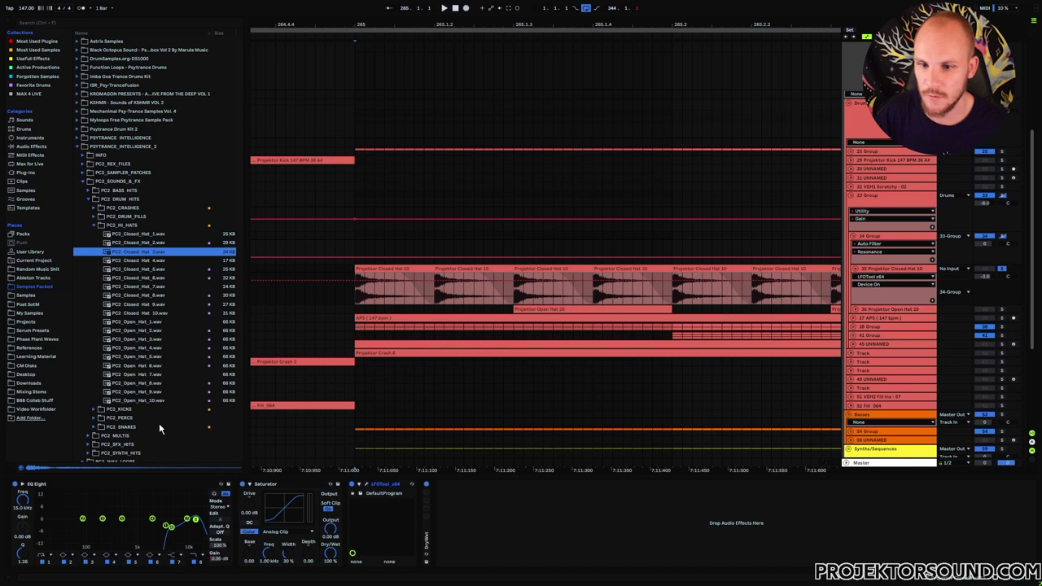
key(Down)
key(Down)
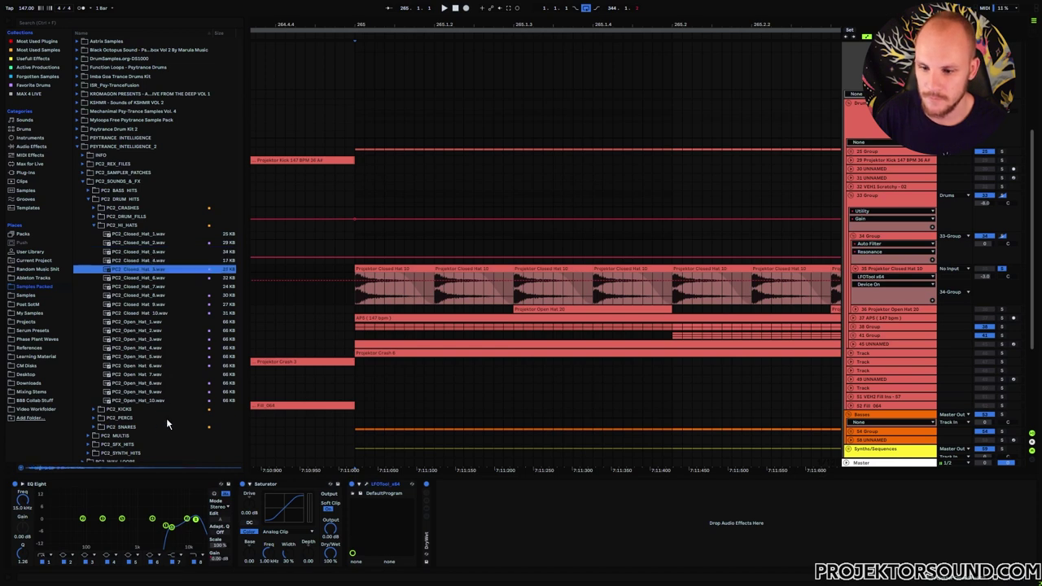
key(Down)
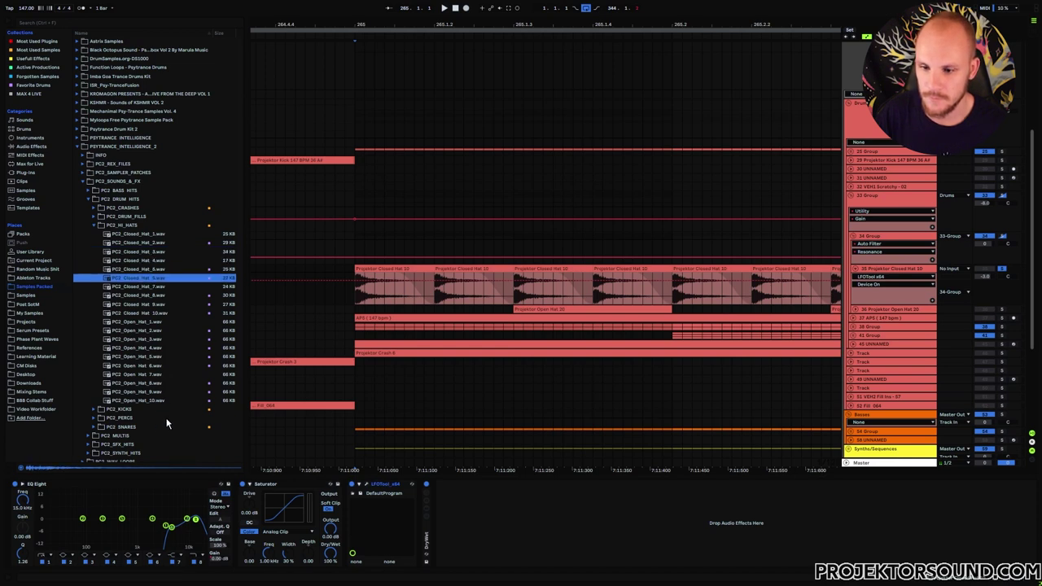
key(Down)
key(Down)
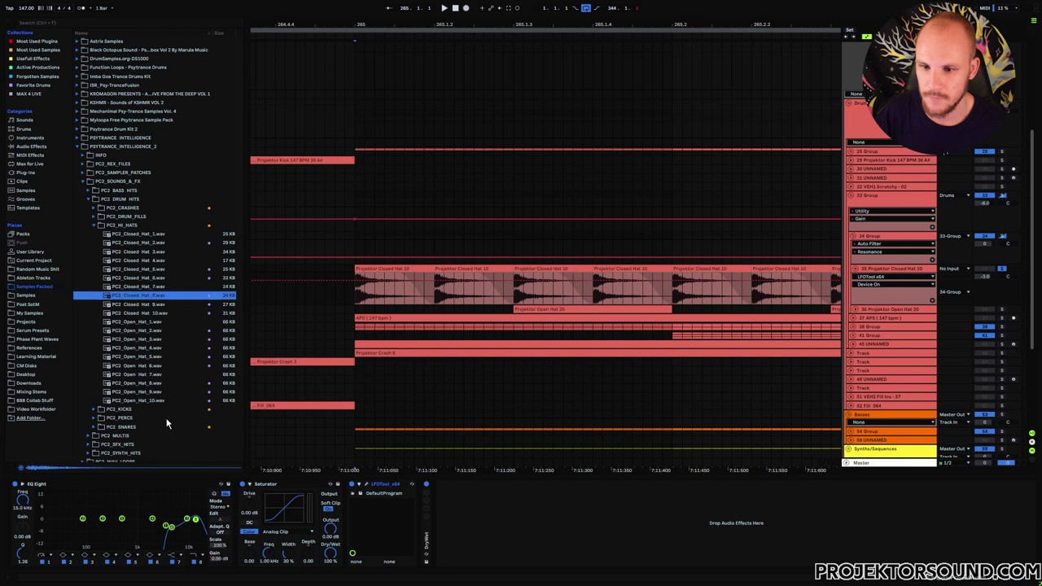
key(Left)
key(Left)
key(Left)
key(minus)
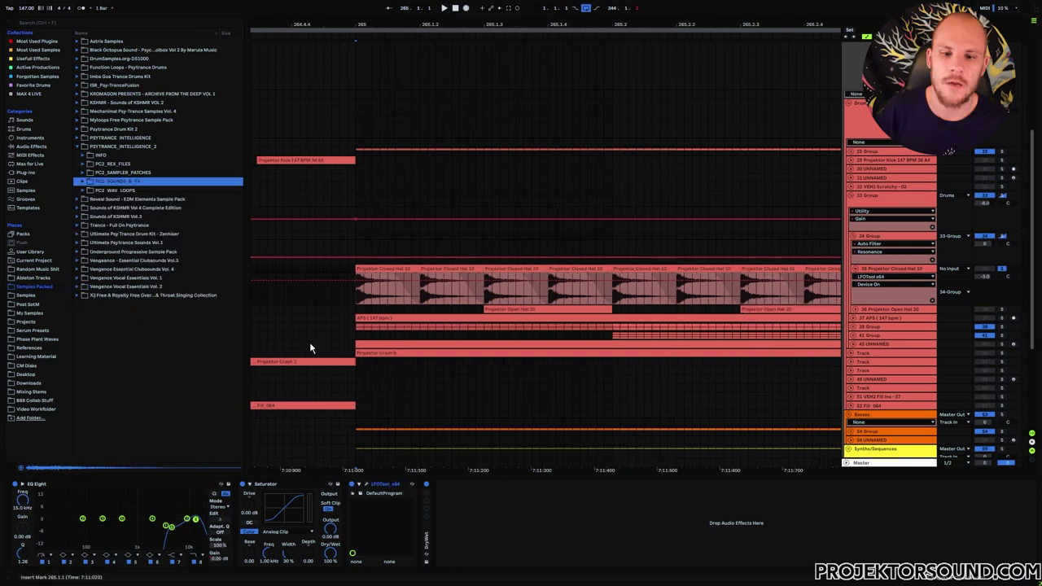
Step: Select the closed hat's opening hit, set the start at bar 265, zoom out, and show My Samples
drag(356, 299, 421, 299)
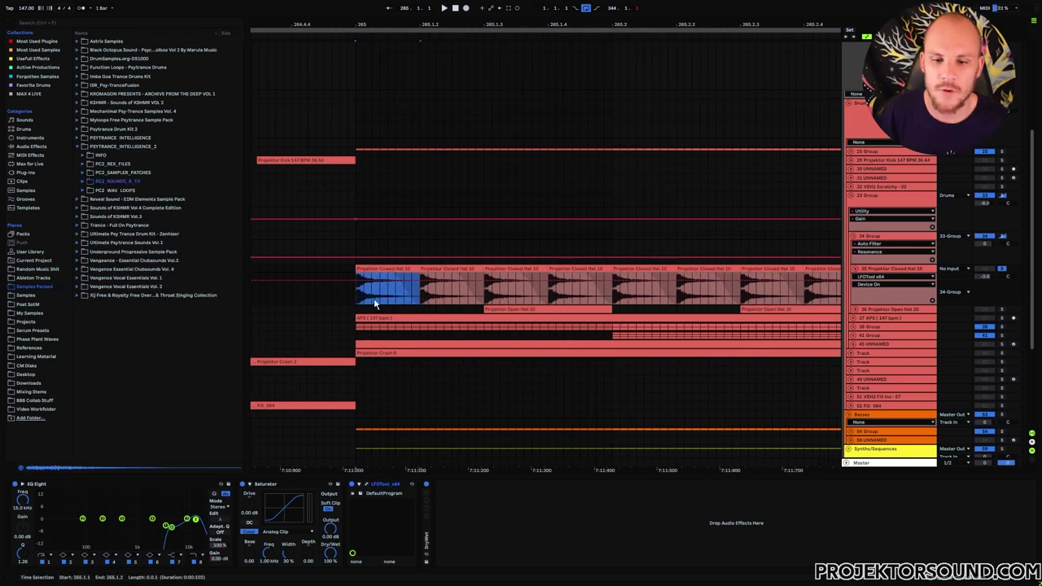
drag(352, 300, 385, 301)
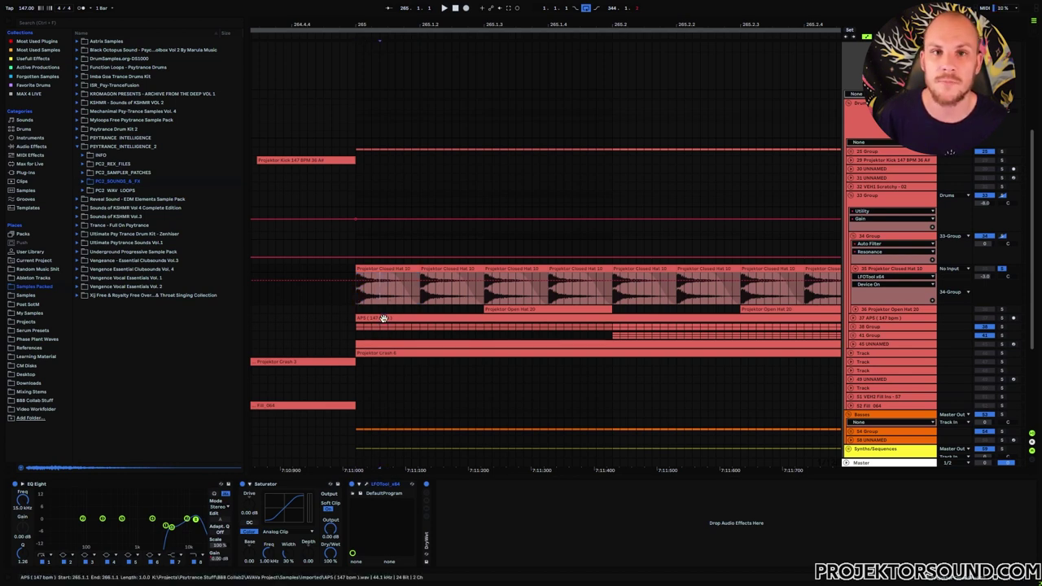
click(383, 318)
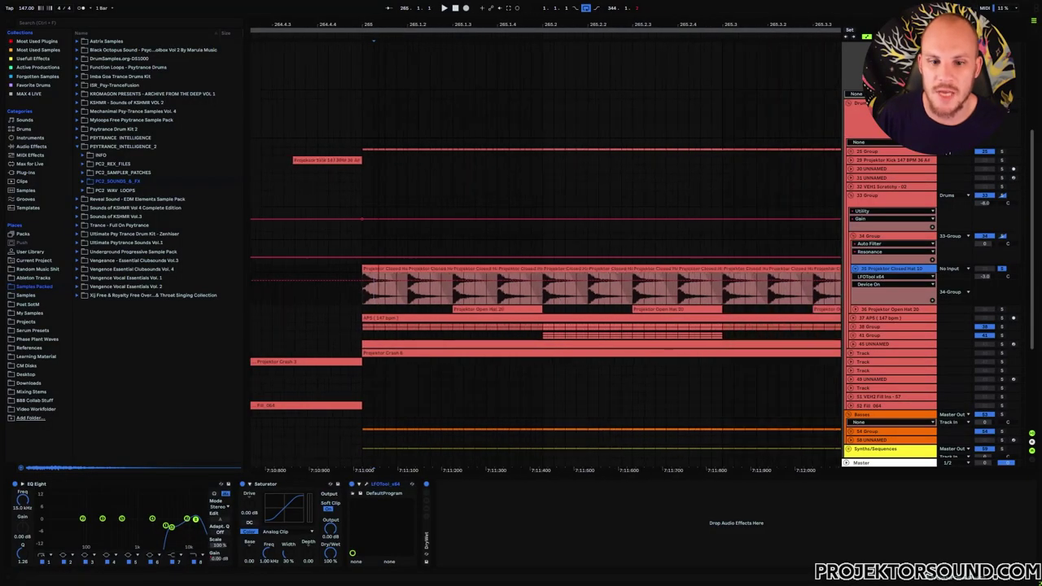
drag(377, 26, 336, 71)
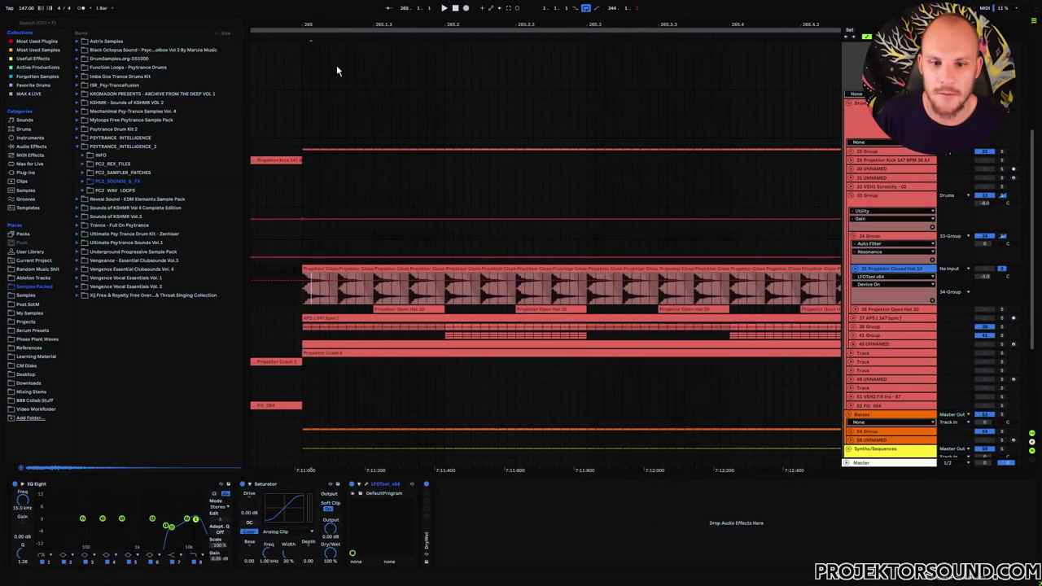
click(31, 314)
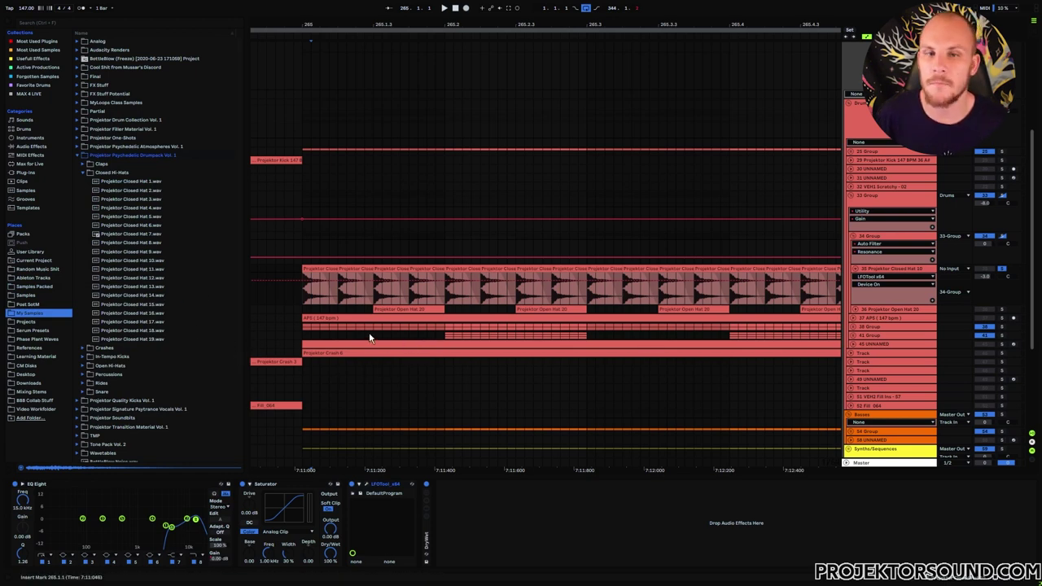
Step: Select the Projektor Open Hat 20 track and play the hats from the insert mark
click(377, 374)
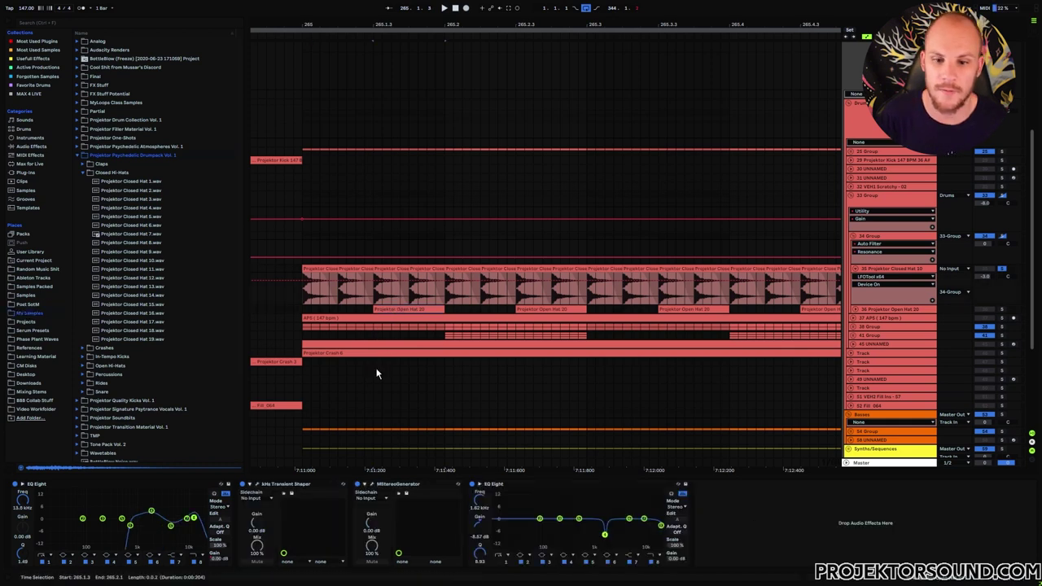
scroll(373, 320, up, 2)
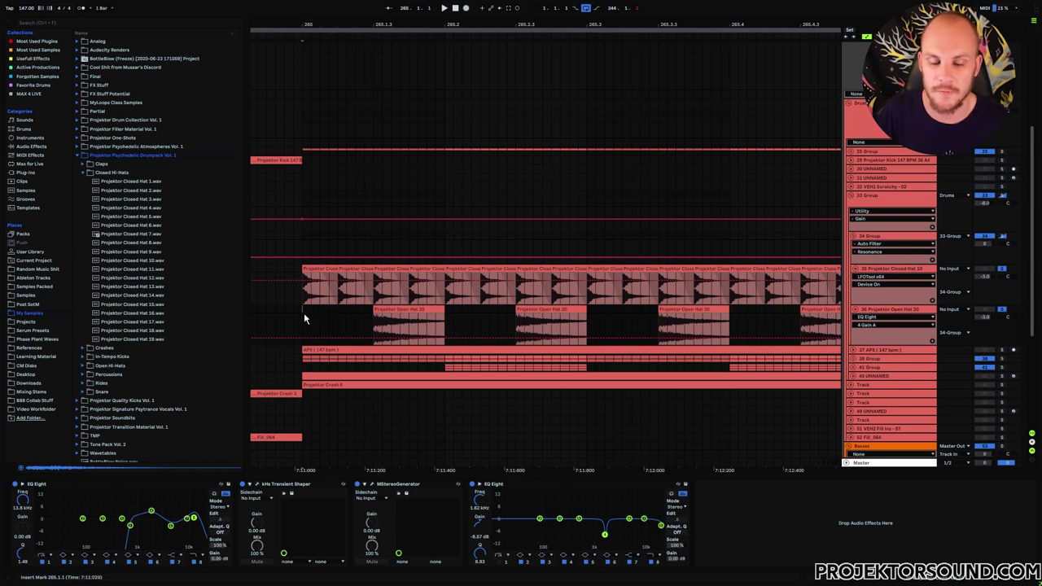
key(space)
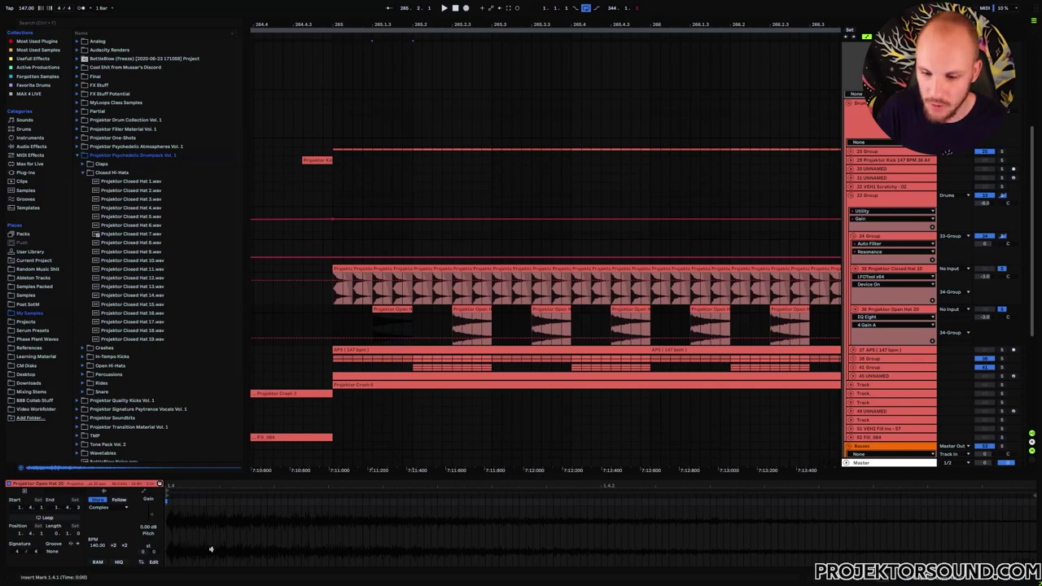
Step: Nudge the open hat clip's Detune value to fine-tune its pitch
drag(149, 547, 149, 537)
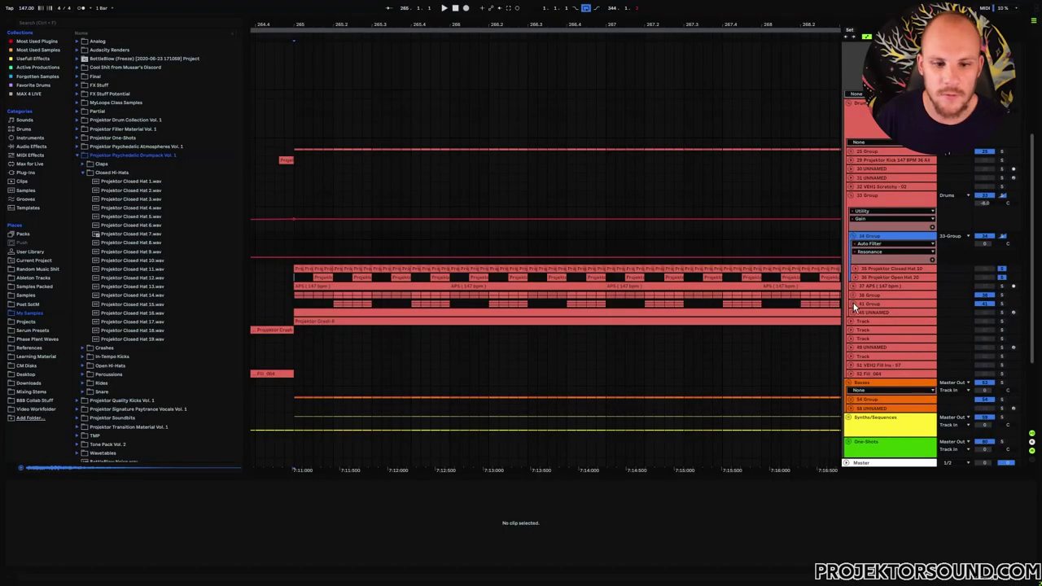
Step: Show the 41 Group's effects and play the drums from the insert mark
click(853, 303)
scroll(373, 299, down, 3)
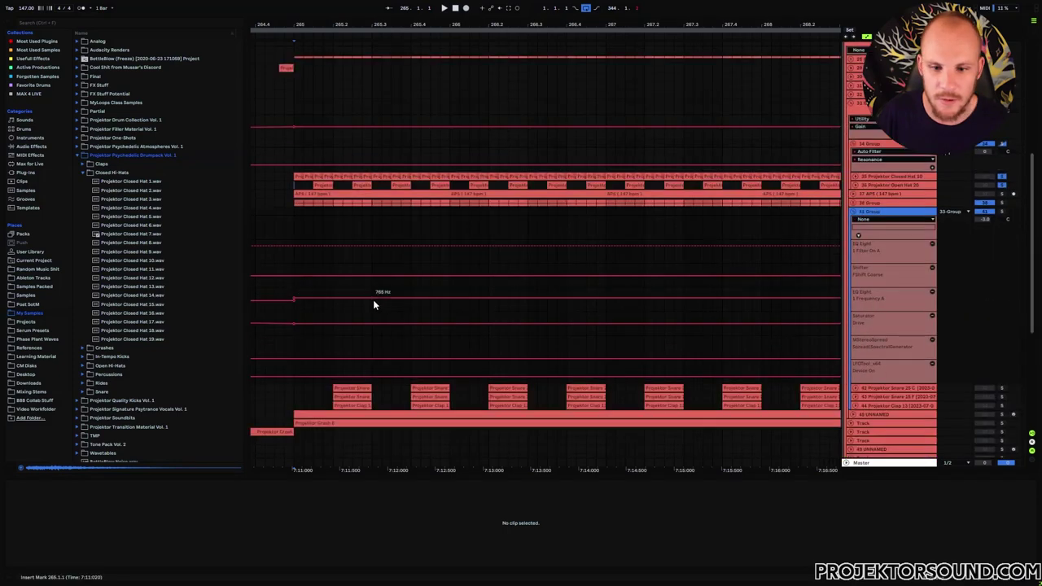
scroll(373, 300, down, 3)
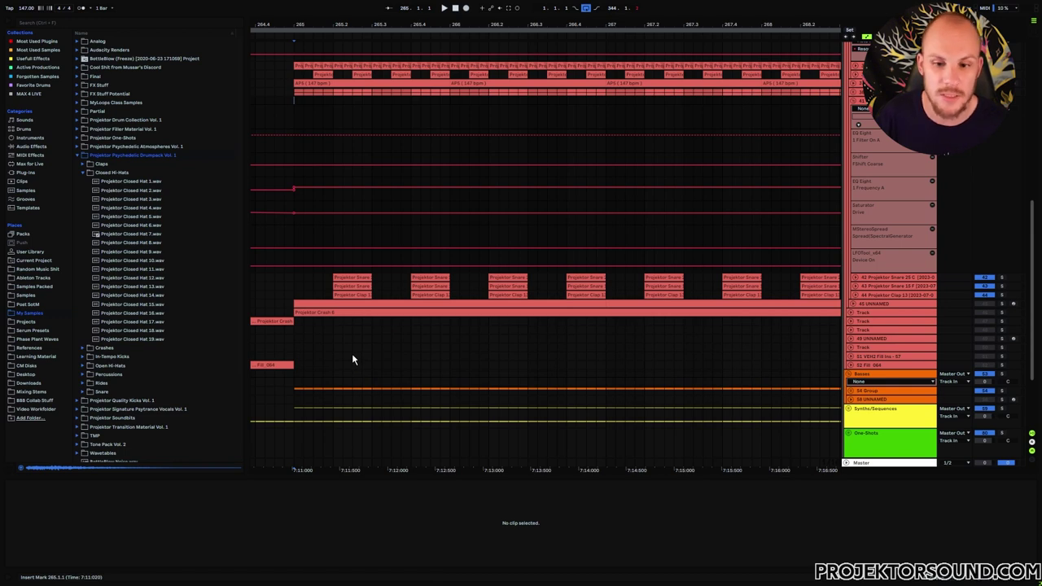
key(space)
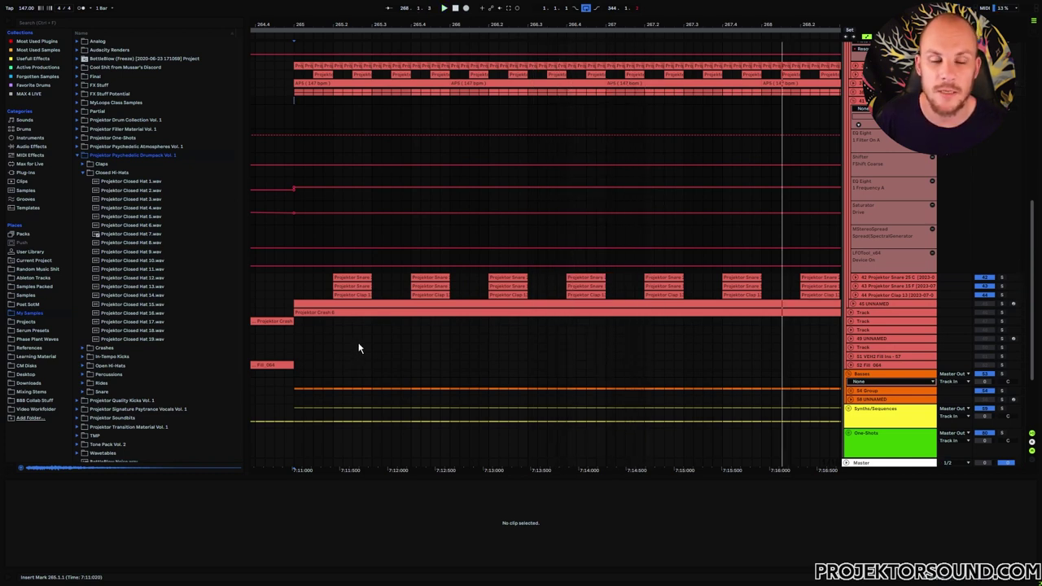
Step: Expand the Clap 13, Snare 15 F and Snare 25 C lanes to show their waveforms
click(865, 296)
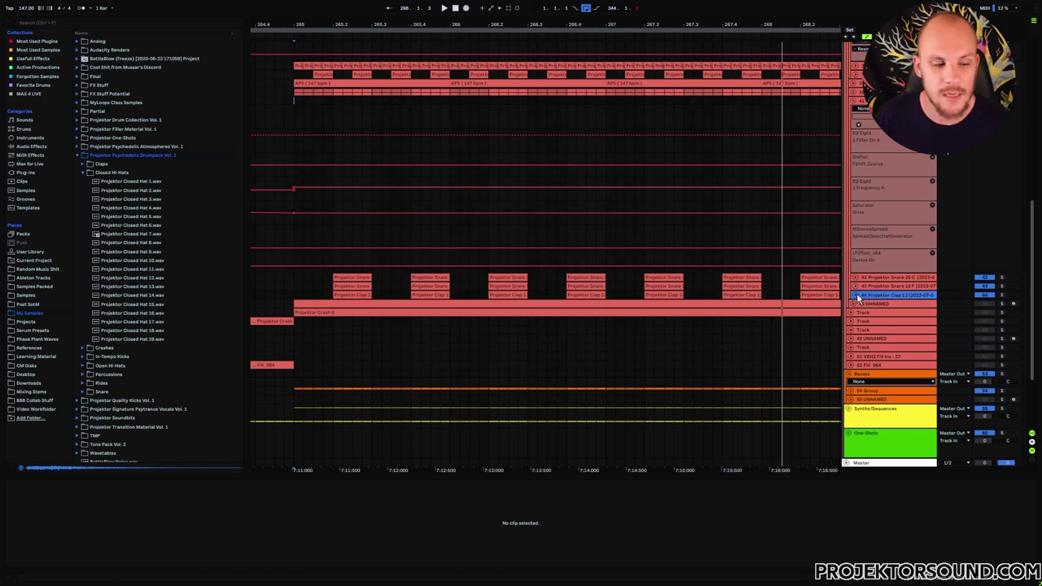
click(857, 297)
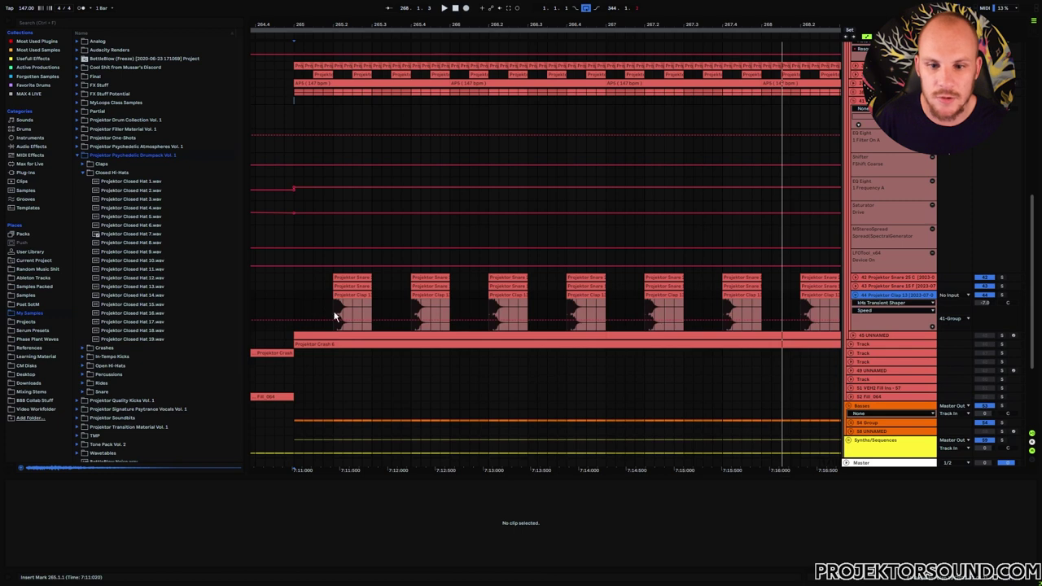
click(856, 287)
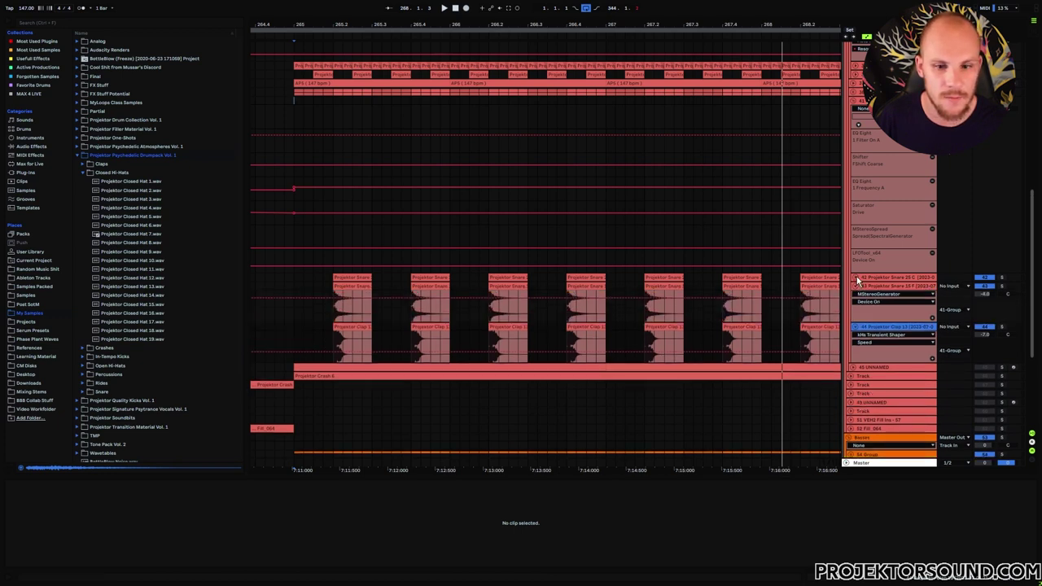
click(855, 278)
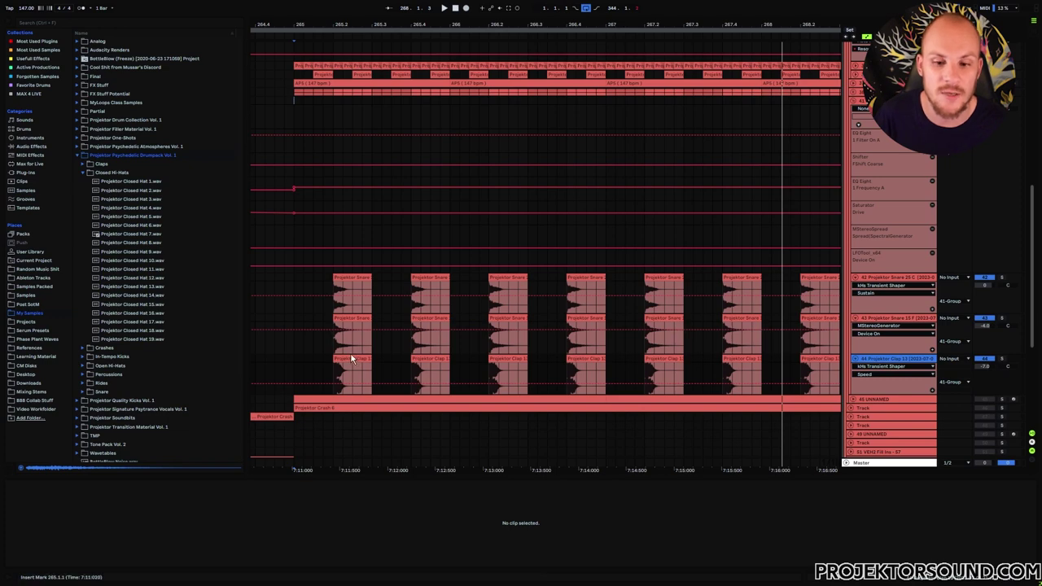
Step: Select the attacks of the Clap 13 and snare hits, focusing on Snare 15 F
click(342, 361)
scroll(358, 366, up, 5)
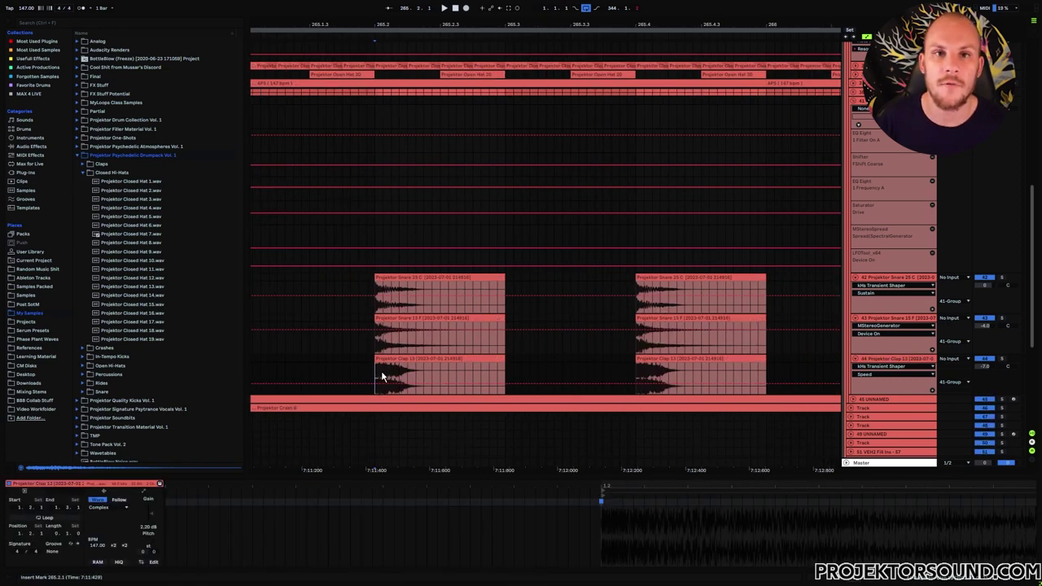
drag(375, 373, 433, 377)
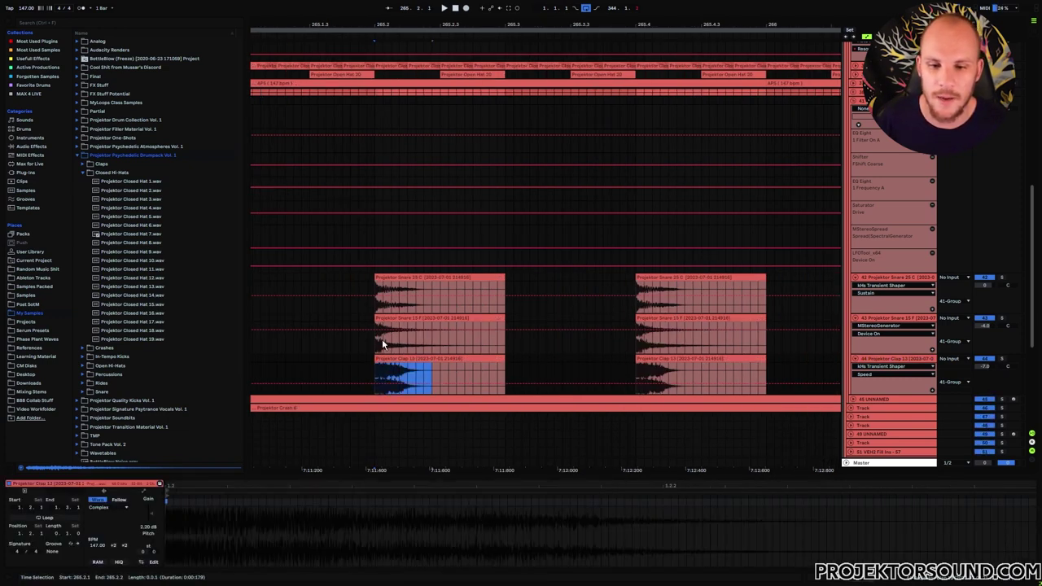
drag(382, 339, 423, 295)
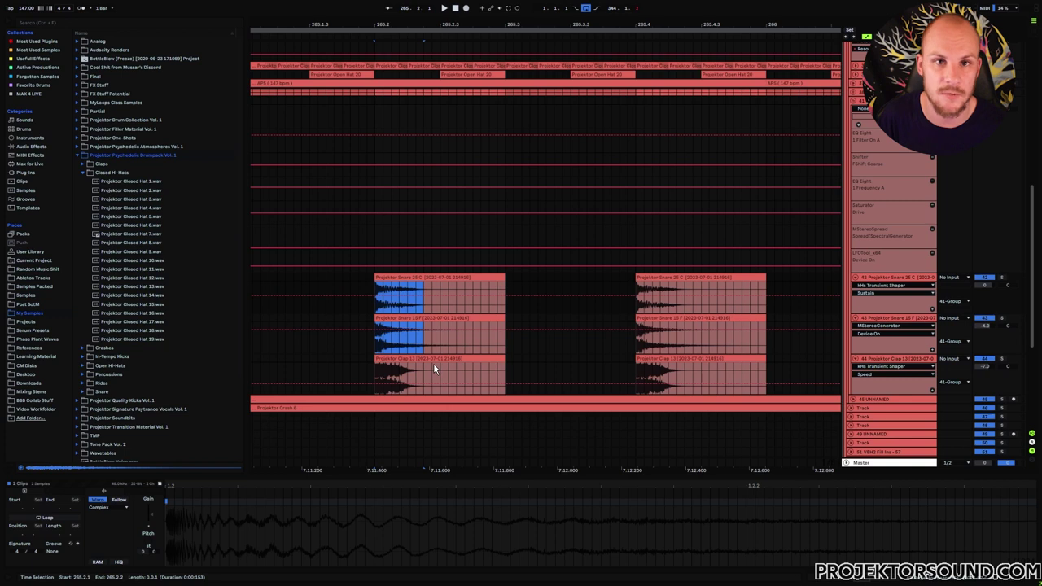
click(410, 352)
drag(380, 349, 521, 350)
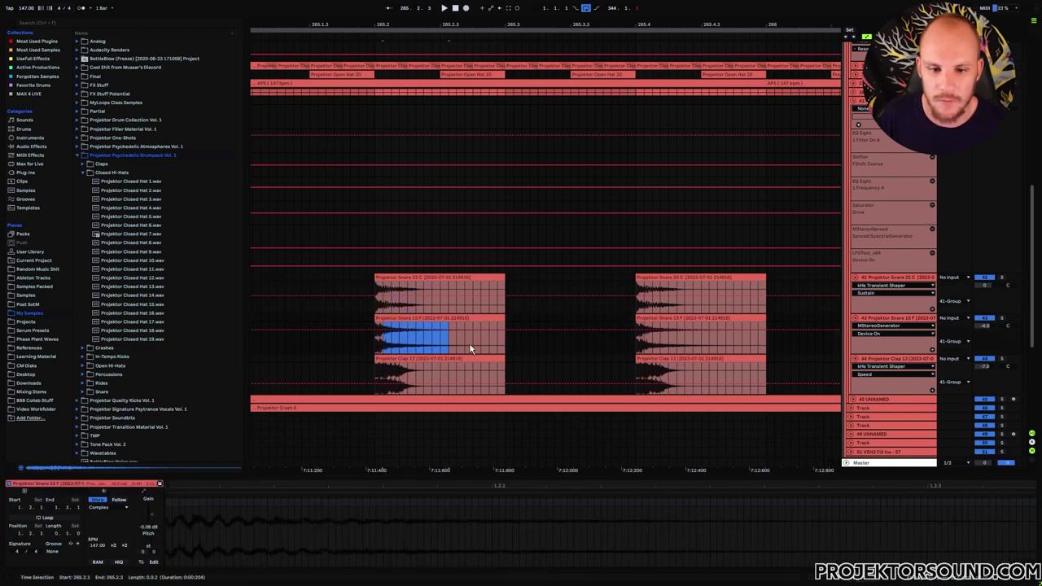
Step: Play back the layered Clap 13 and Snare 15 F hits from the clap hit
click(379, 368)
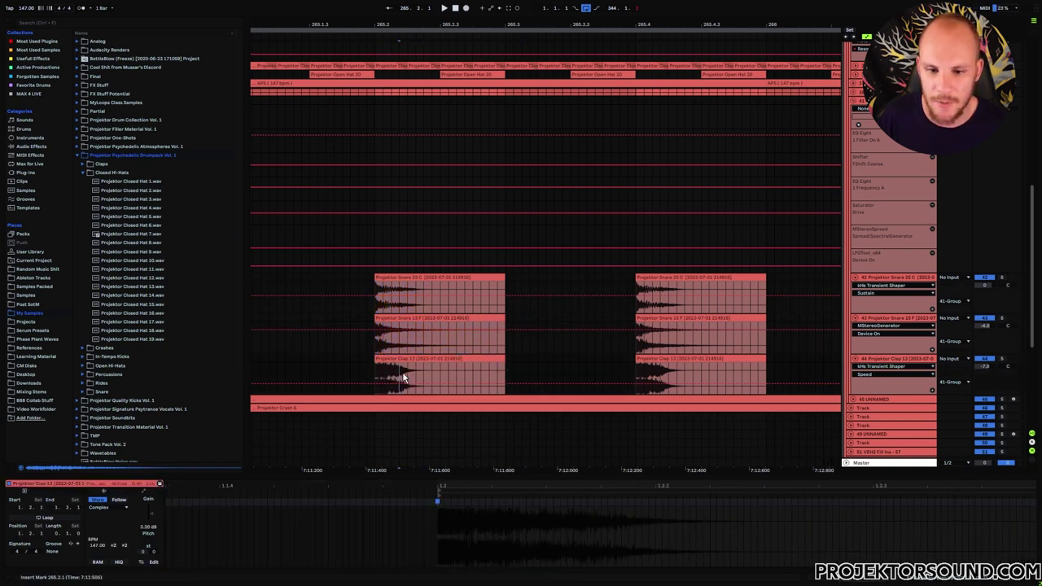
drag(399, 374, 453, 373)
click(448, 373)
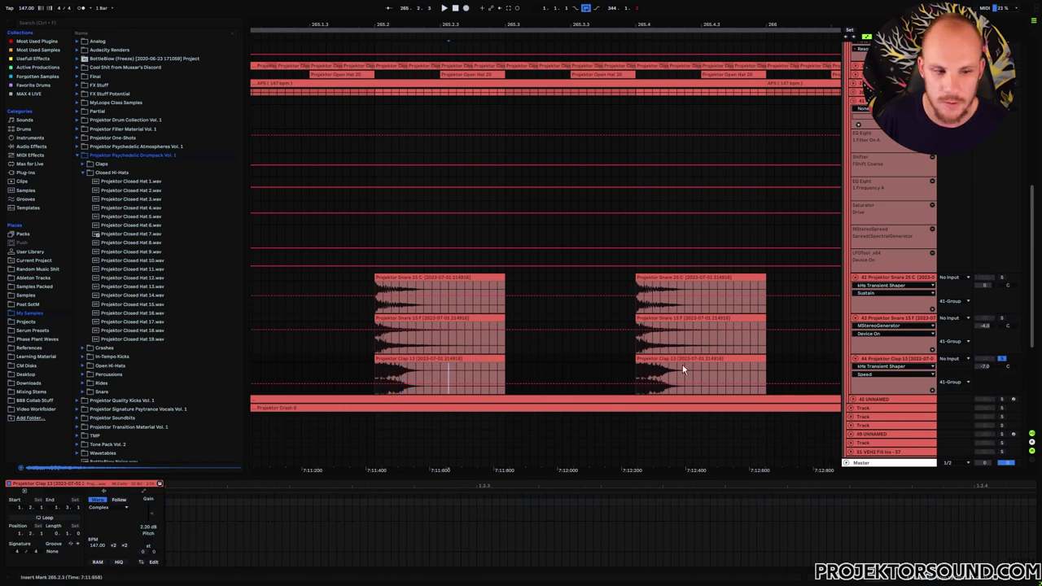
click(368, 366)
key(space)
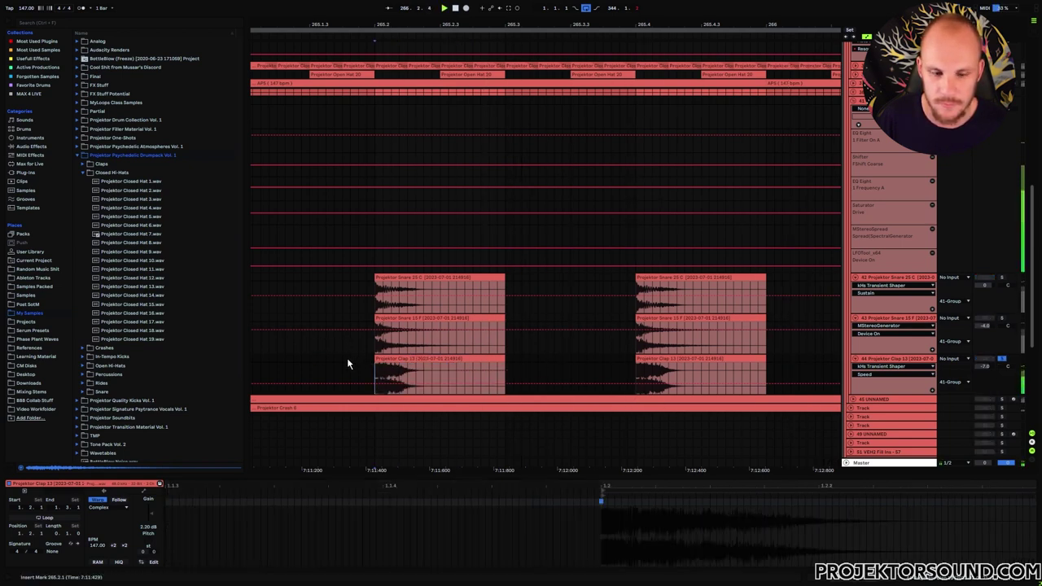
click(377, 340)
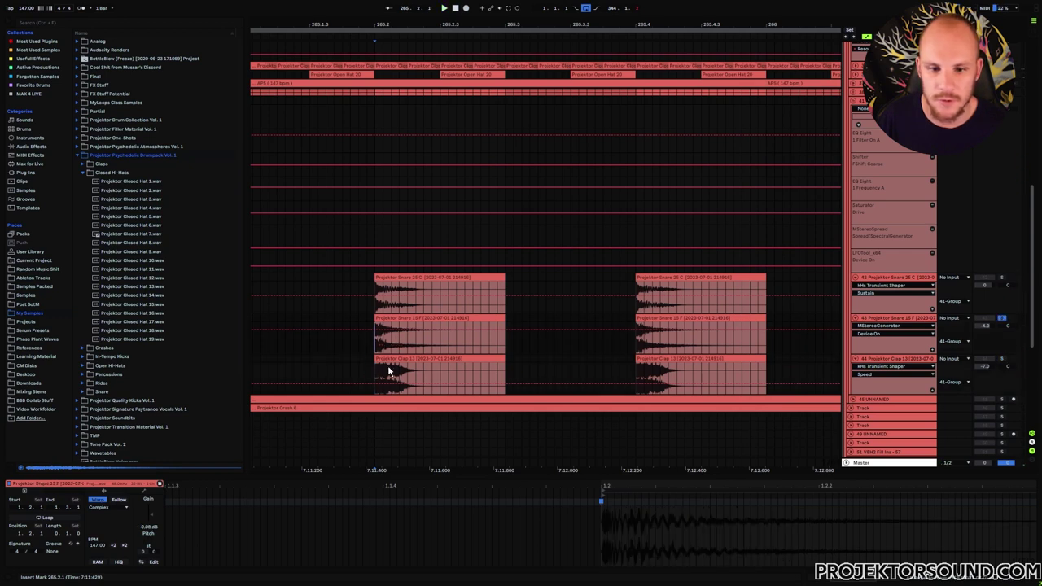
key(space)
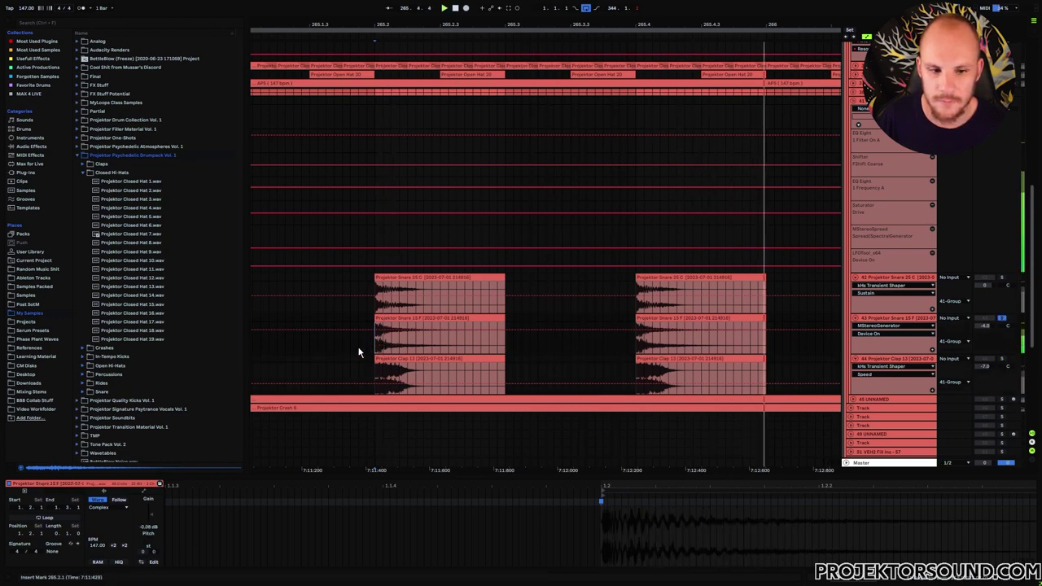
Step: Inspect the Snare 25 C clip, then show the snare group's effect chain
click(376, 306)
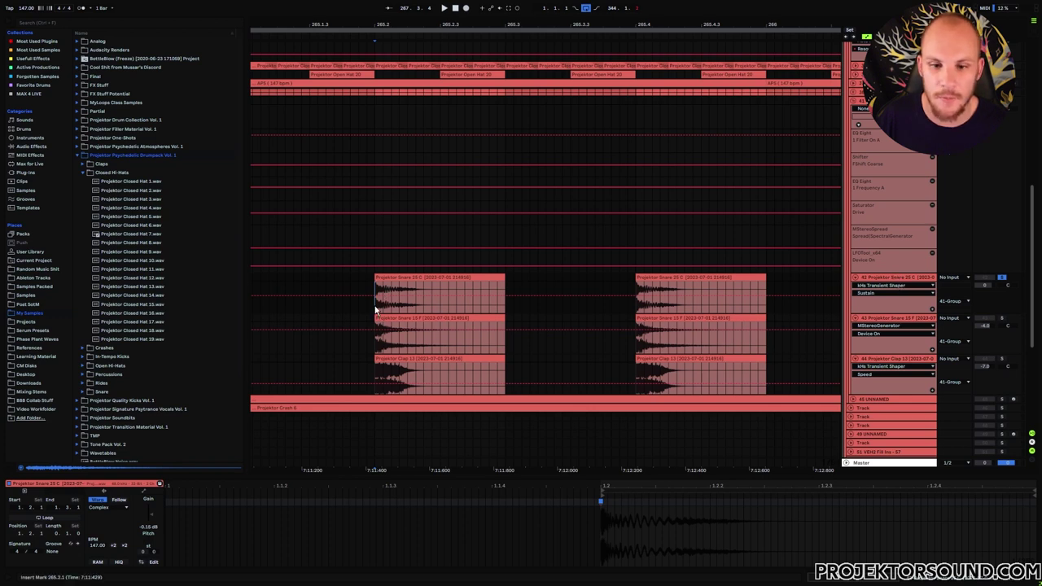
drag(375, 310, 423, 313)
click(895, 302)
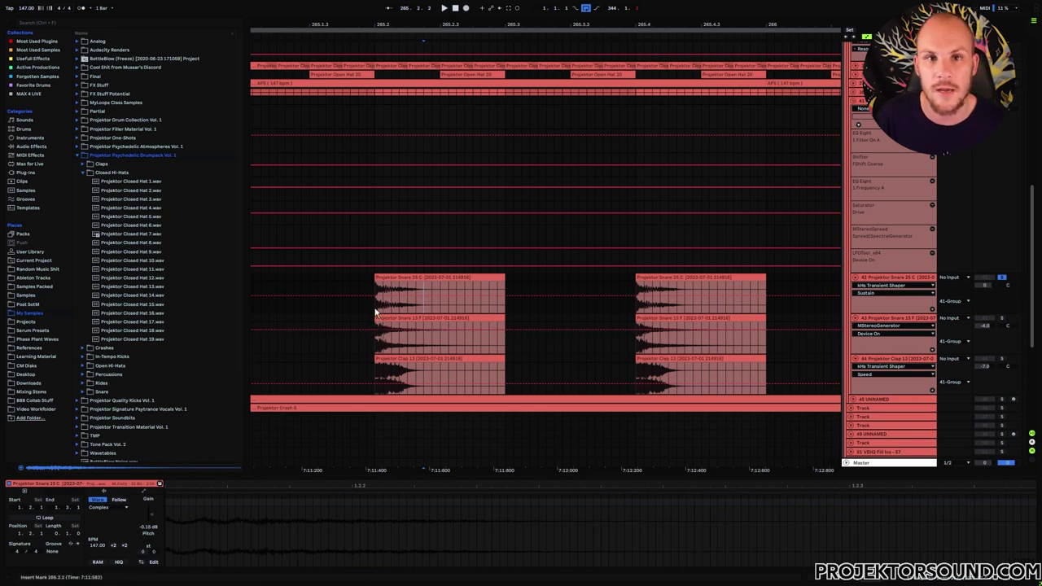
click(376, 311)
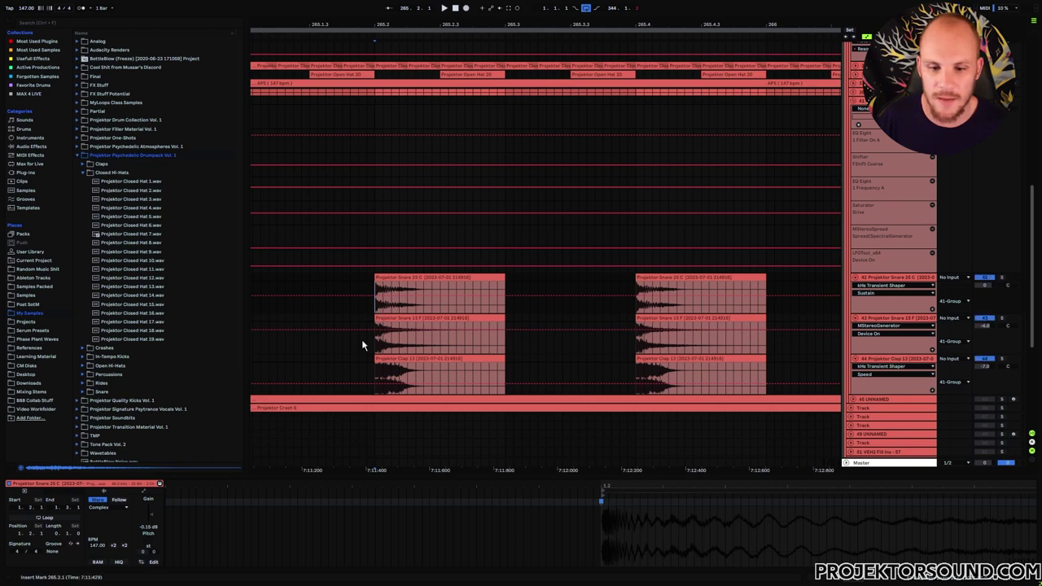
click(803, 171)
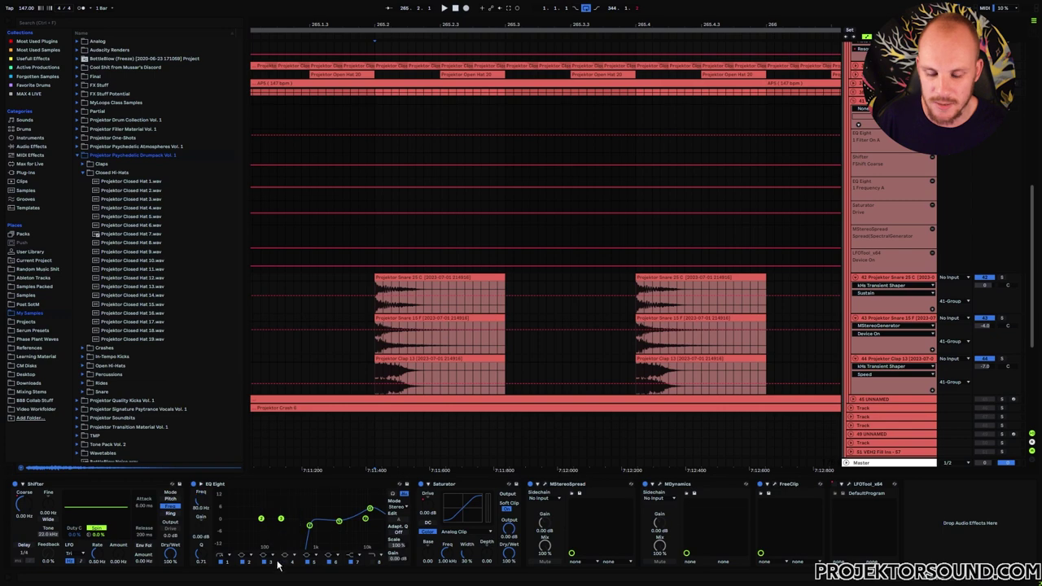
Step: Compare the Snare 25 C and Snare 15 F effects against the snare group's chain
click(376, 315)
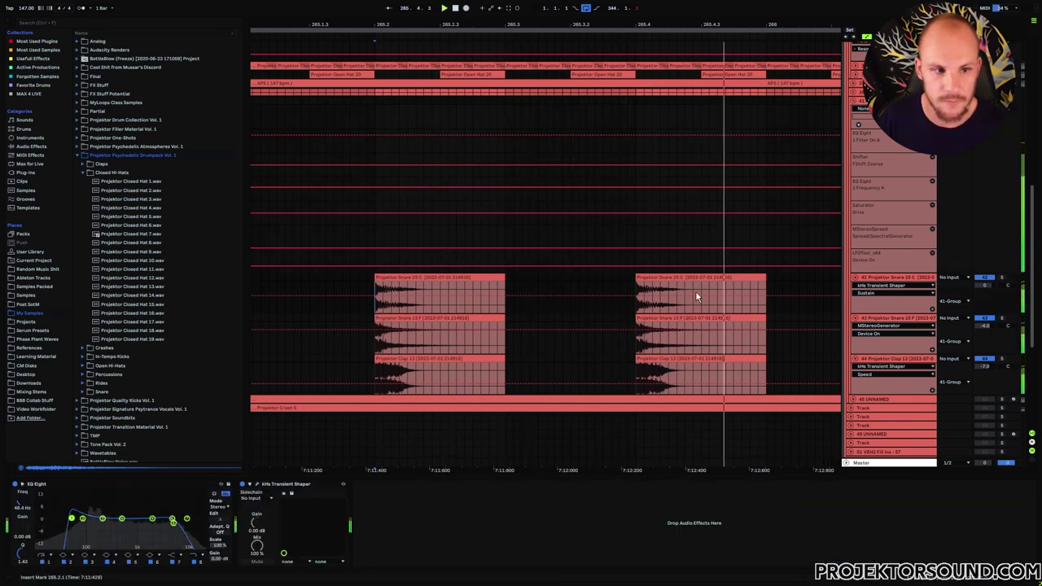
click(861, 135)
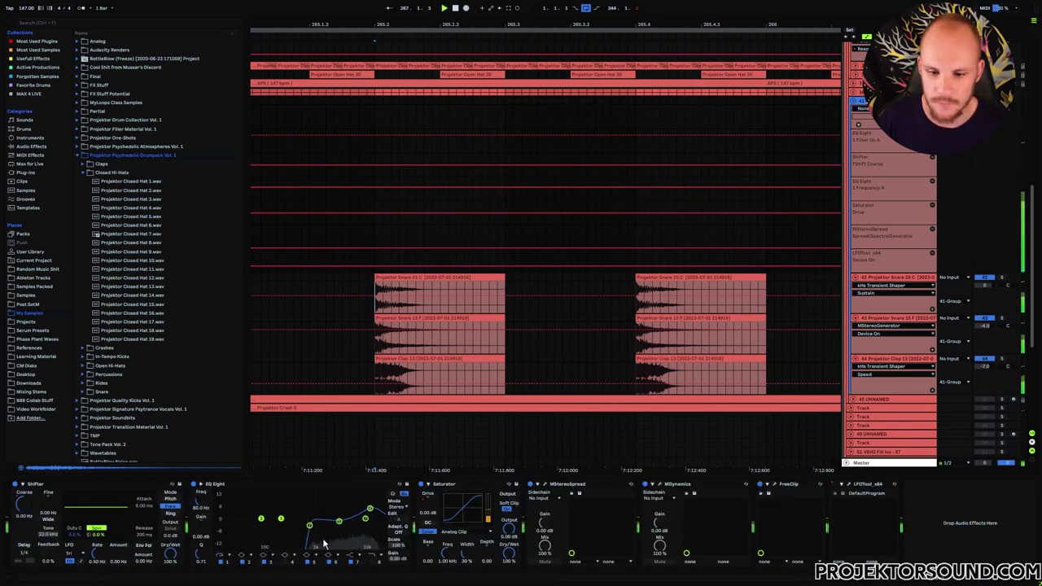
click(373, 309)
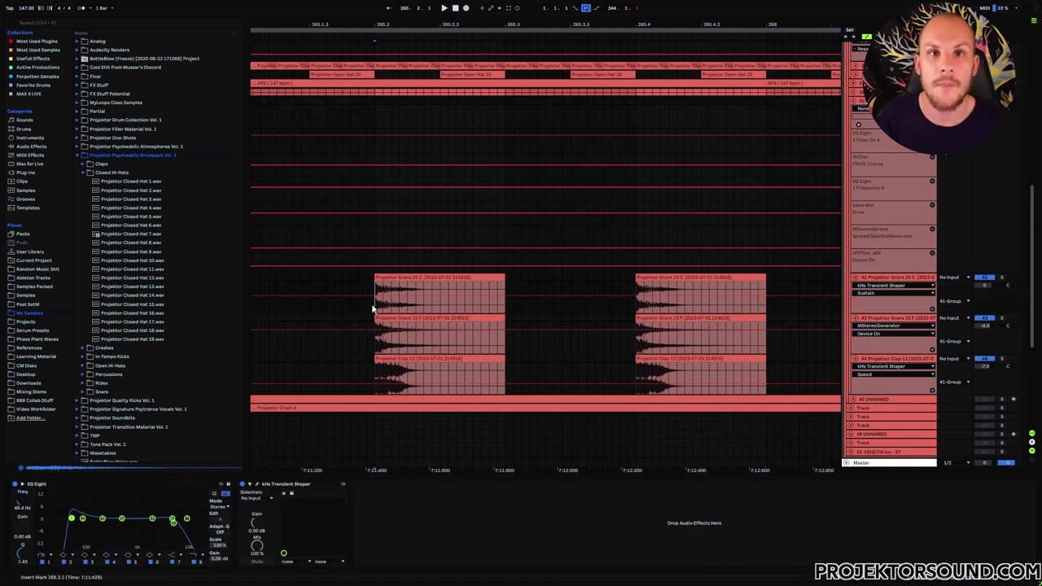
drag(376, 306, 414, 311)
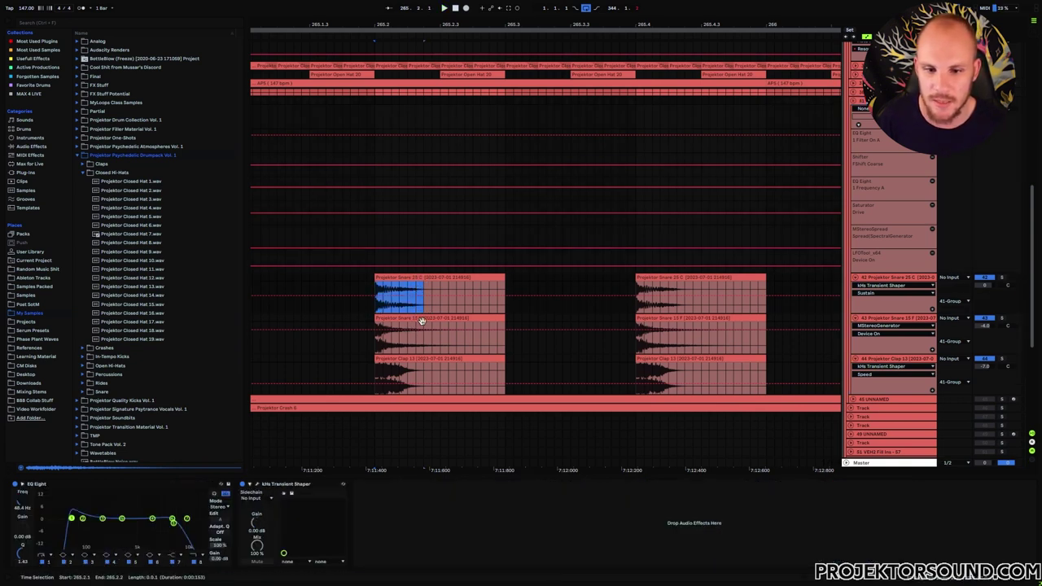
click(386, 345)
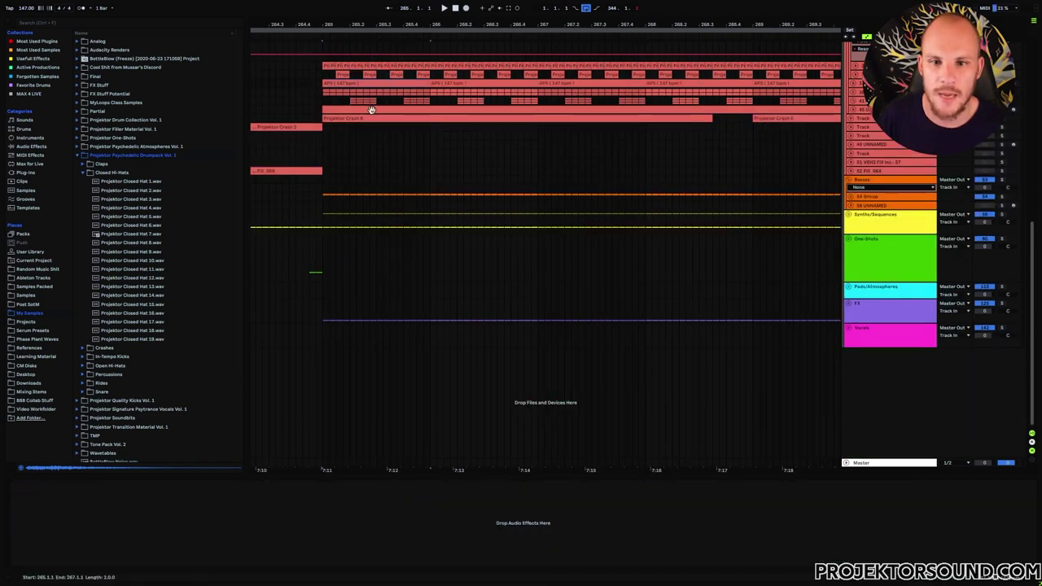
Step: Open the percussion clip's Drum Rack and audition pads 11 G#, 25 C and 11 G#
click(370, 110)
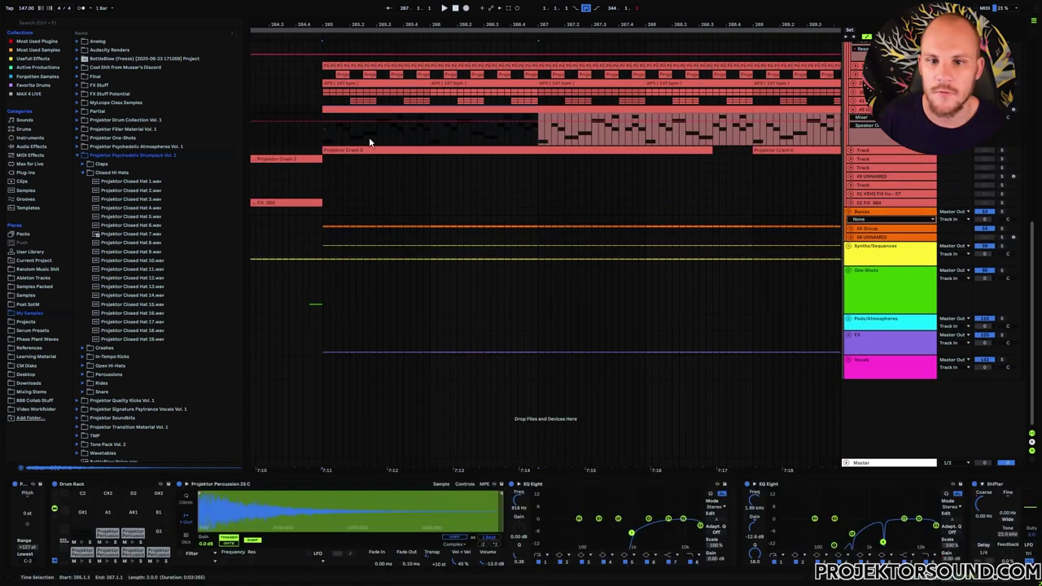
click(326, 140)
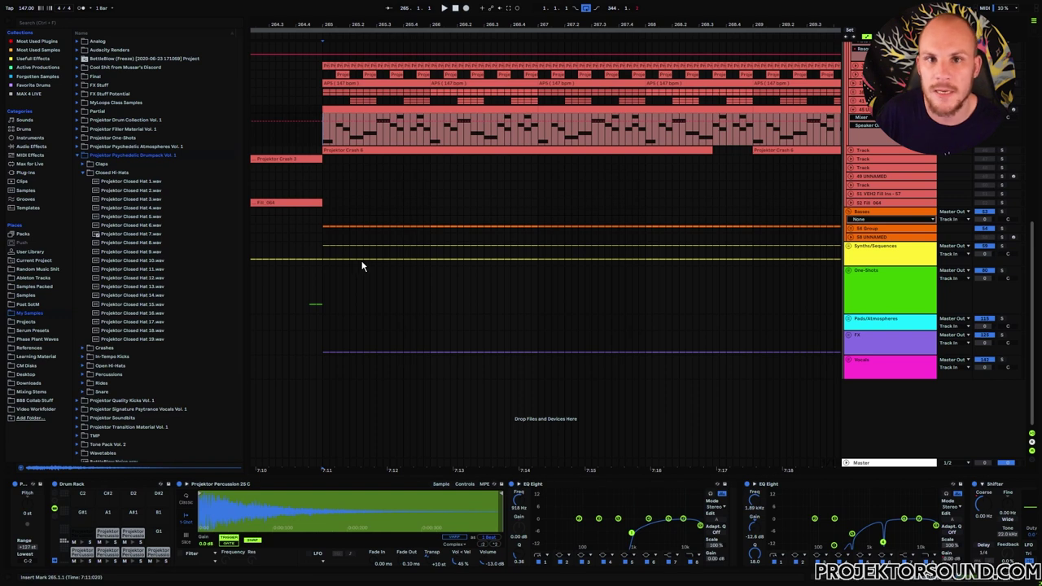
click(133, 535)
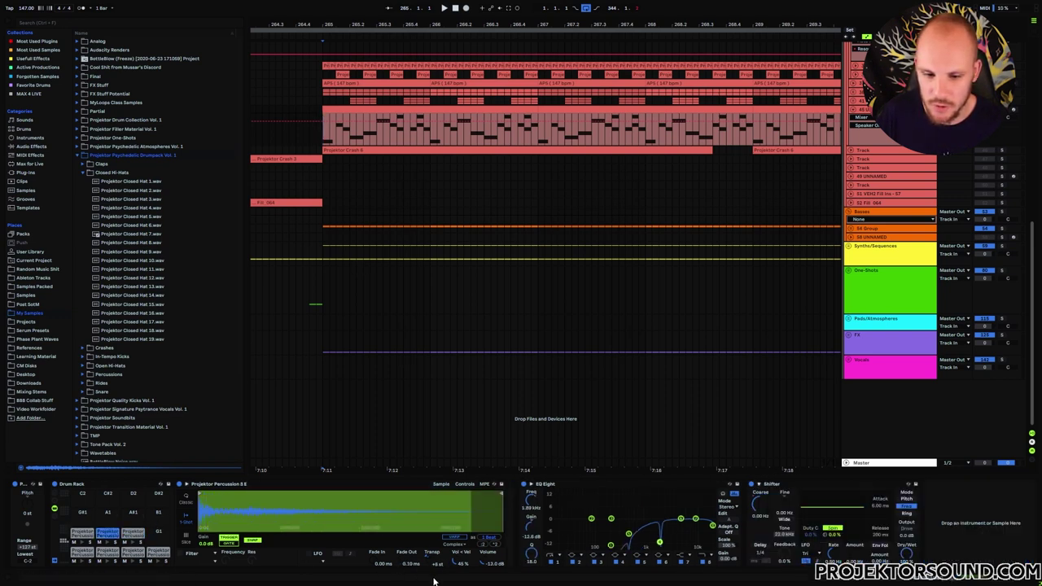
click(80, 541)
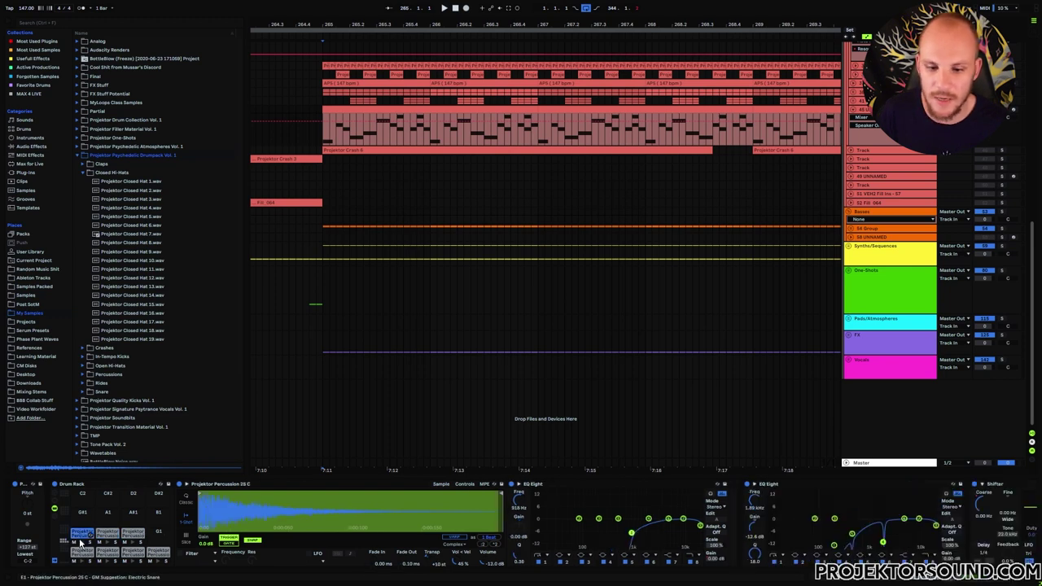
click(133, 534)
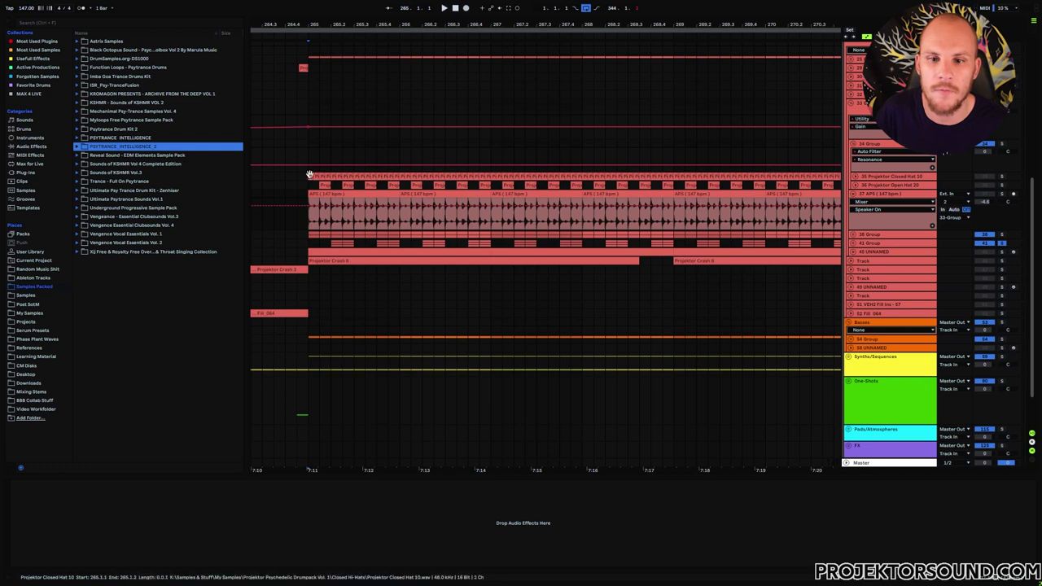
Step: Select one bar of the hat and loop clips, view a drum loop track's effects, and select Projektor Crash 6
drag(309, 186, 399, 193)
click(381, 254)
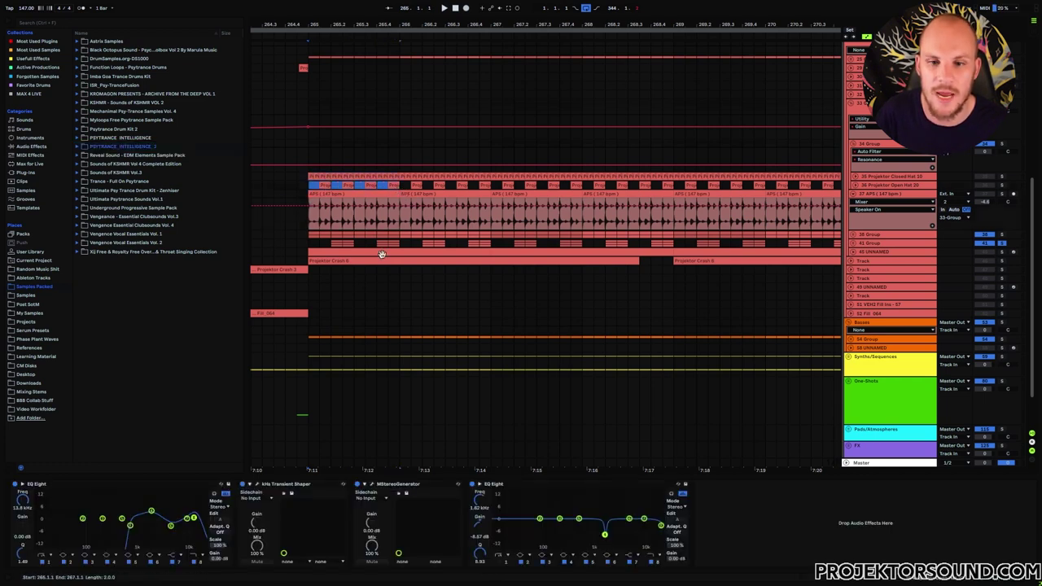
click(312, 259)
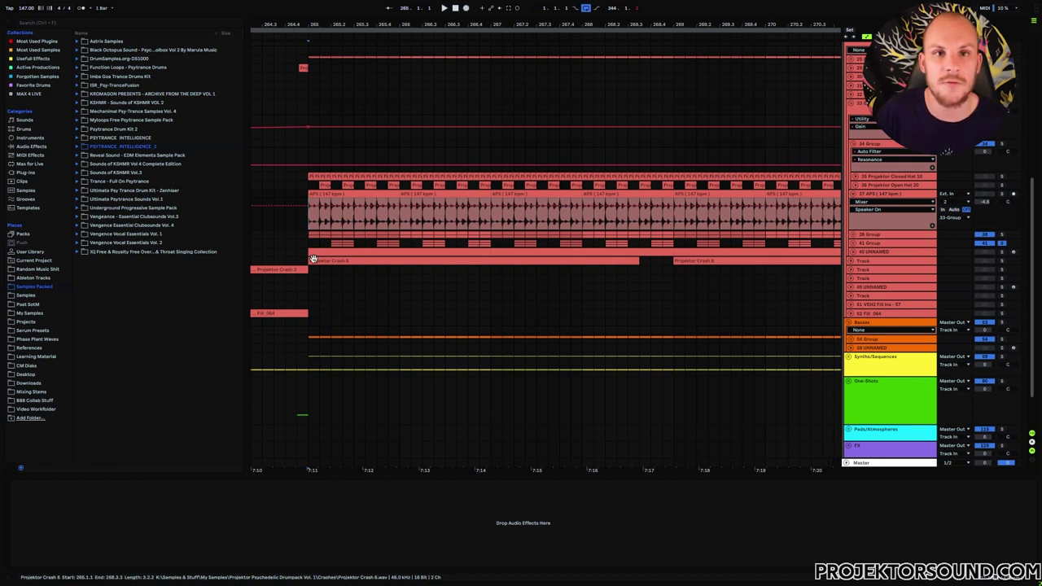
Step: Preview the PC2_140 Fractal, Time and Tribe top loops and Time Closed Hats, then select the top clips' opening bars
click(77, 147)
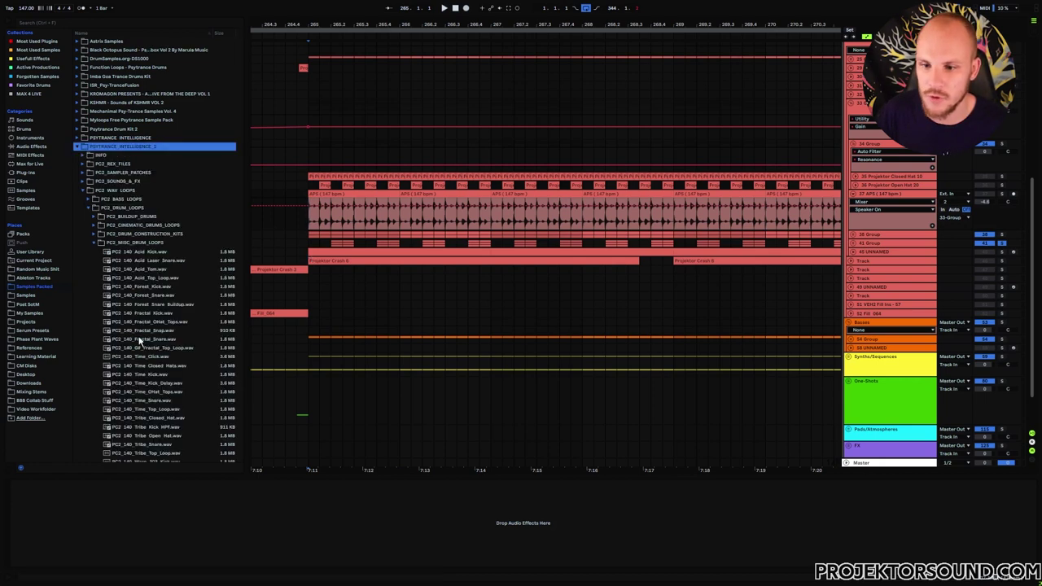
scroll(138, 293, down, 3)
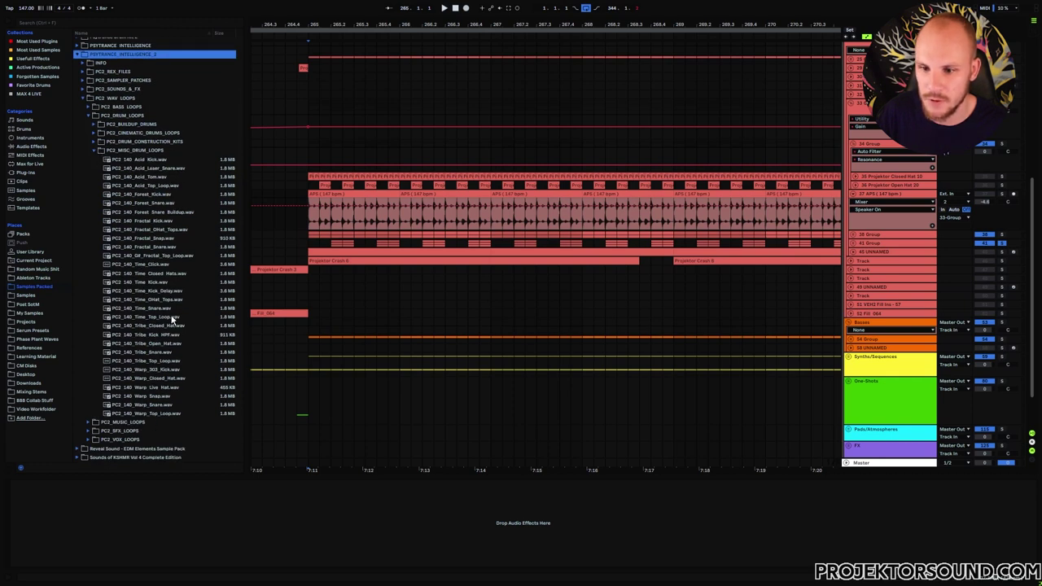
click(181, 256)
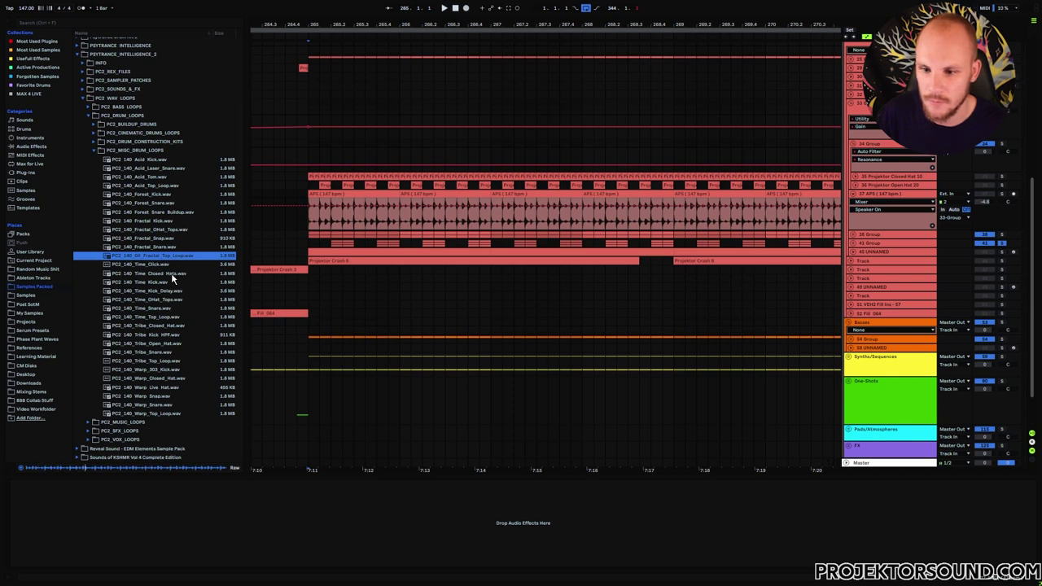
click(176, 273)
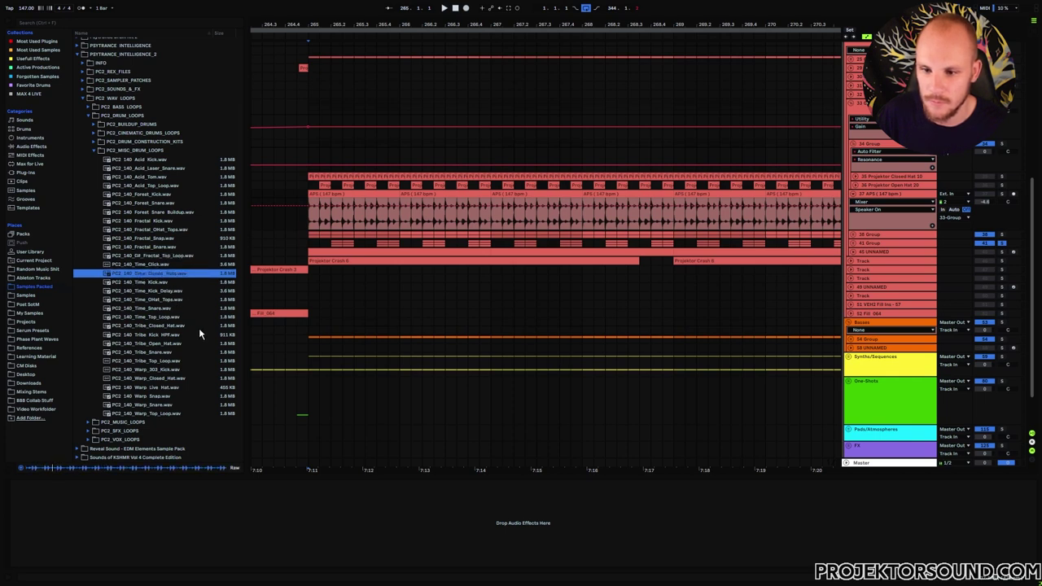
click(169, 318)
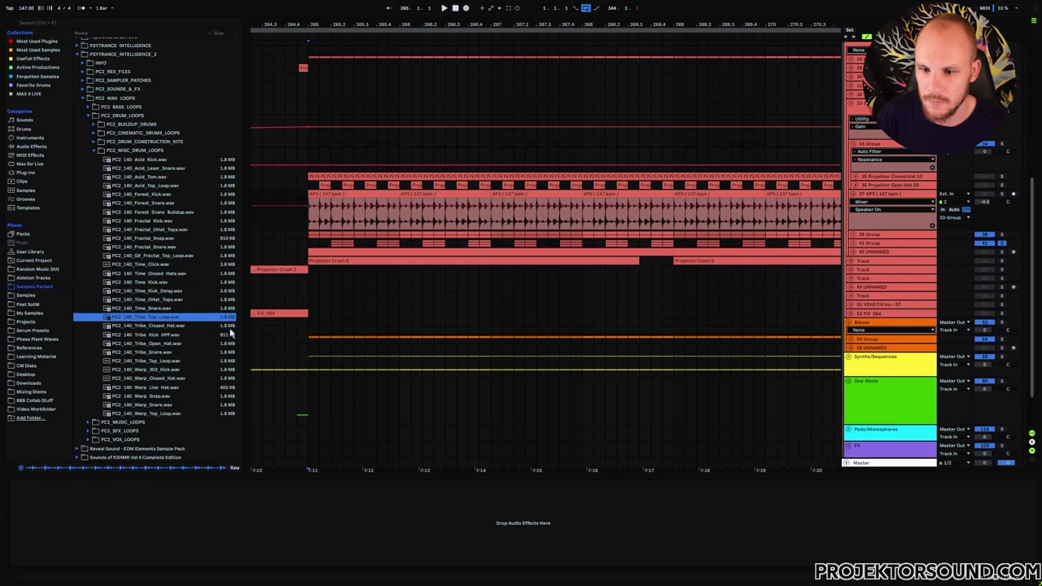
click(174, 362)
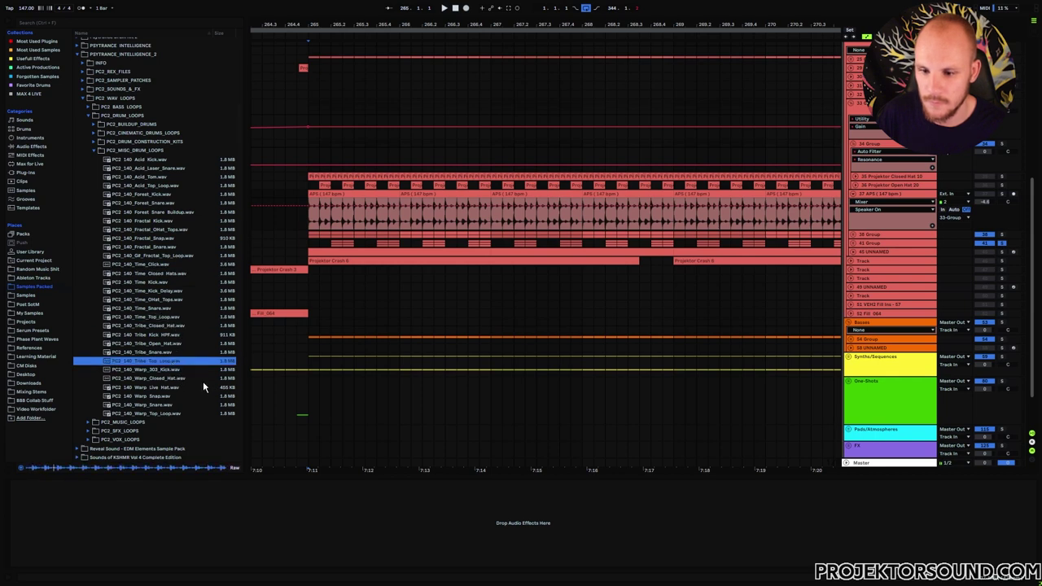
click(151, 150)
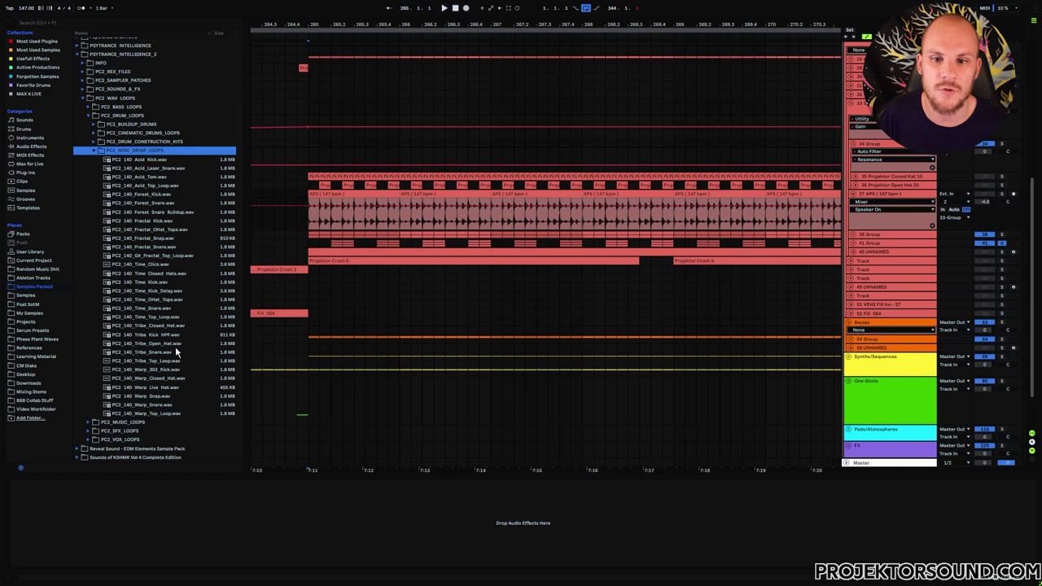
drag(304, 174, 675, 188)
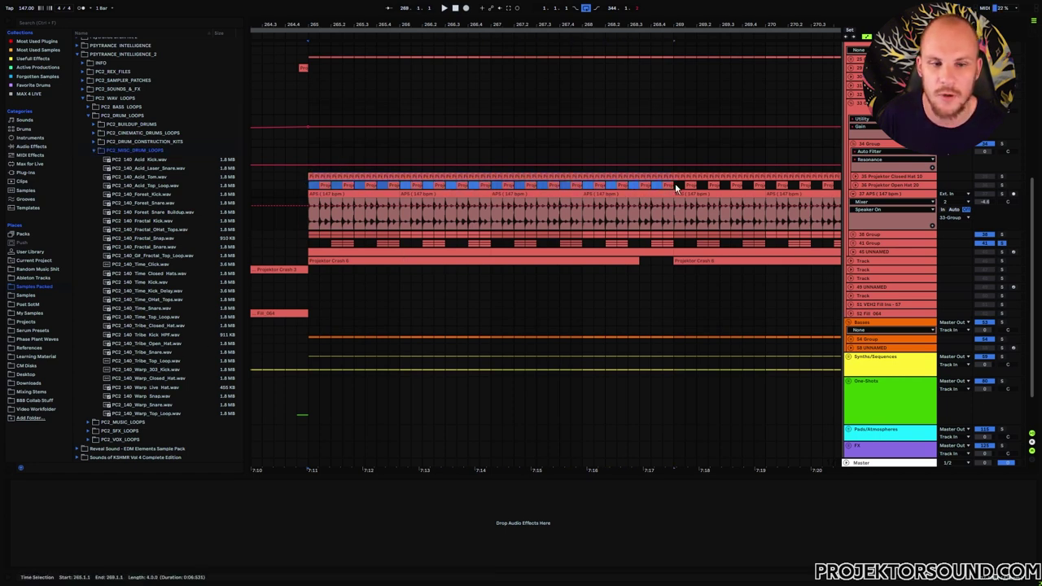